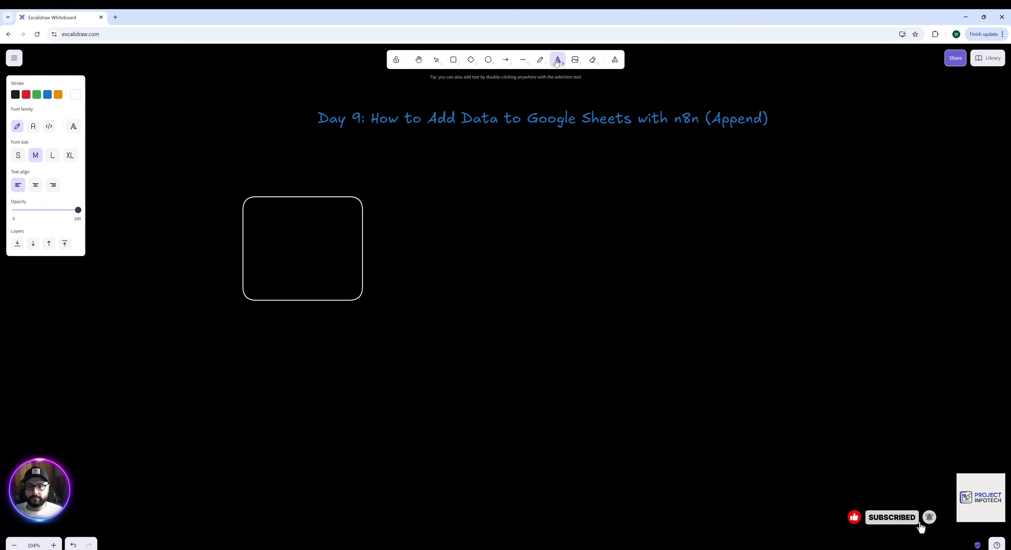
# Draw grid lines dividing the Google Sheet box into a column and rows.
pyautogui.press('r')
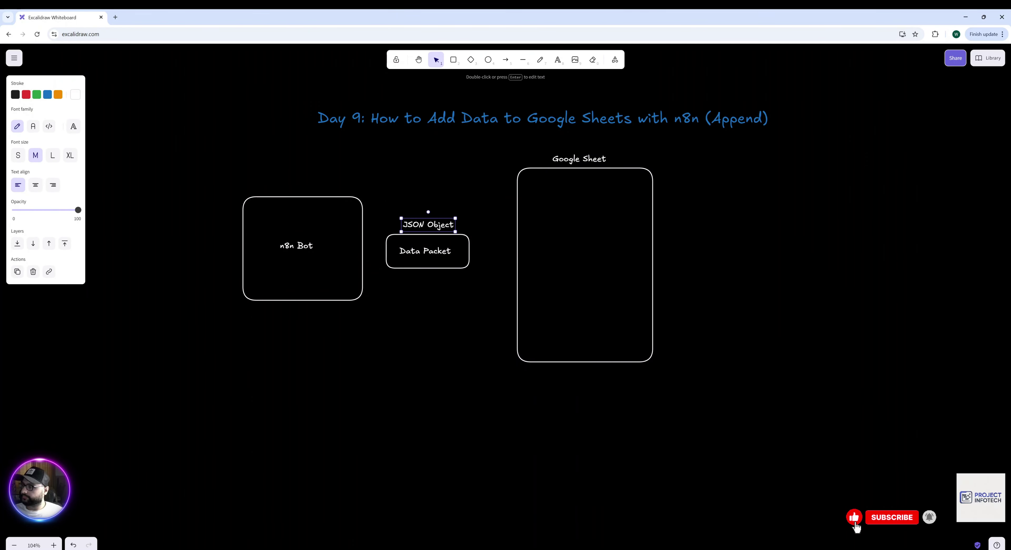
pyautogui.press('l')
pyautogui.moveTo(584, 169); pyautogui.dragTo(587, 360)
pyautogui.moveTo(517, 182)
pyautogui.mouseDown()
pyautogui.moveTo(652, 183)
pyautogui.moveTo(652, 196)
pyautogui.mouseUp()
pyautogui.moveTo(517, 210); pyautogui.dragTo(653, 211)
pyautogui.moveTo(516, 228); pyautogui.dragTo(653, 229)
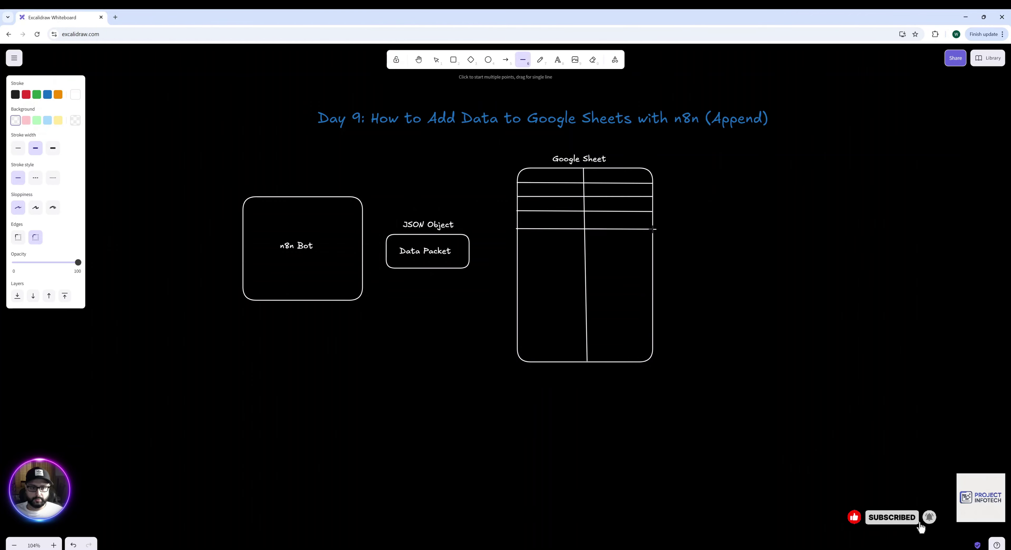
# Add header 'A' and row 'ABC' to the sheet, and draw an arrow from Data Packet to the sheet.
pyautogui.press('t')
pyautogui.click(532, 188)
pyautogui.write('A')
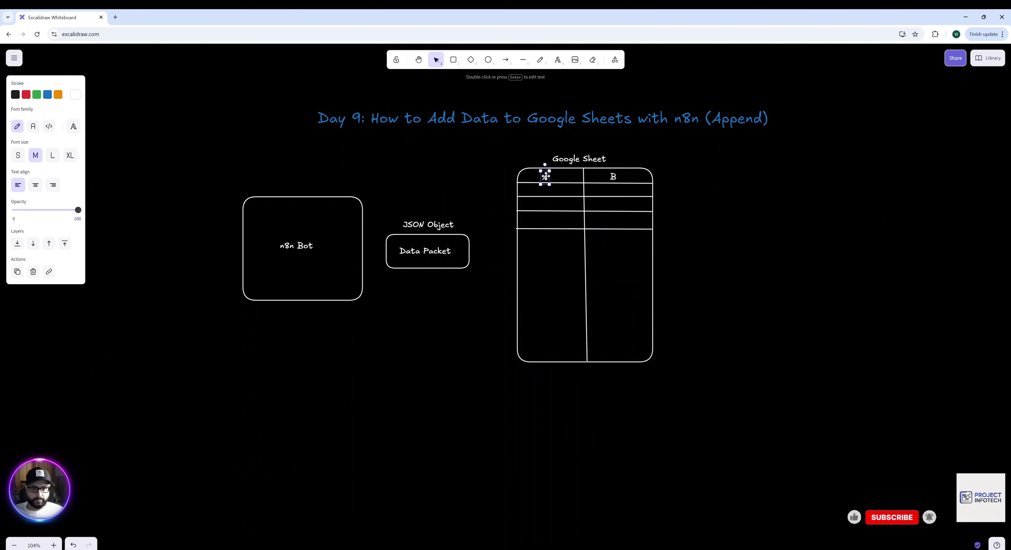
pyautogui.doubleClick(532, 193)
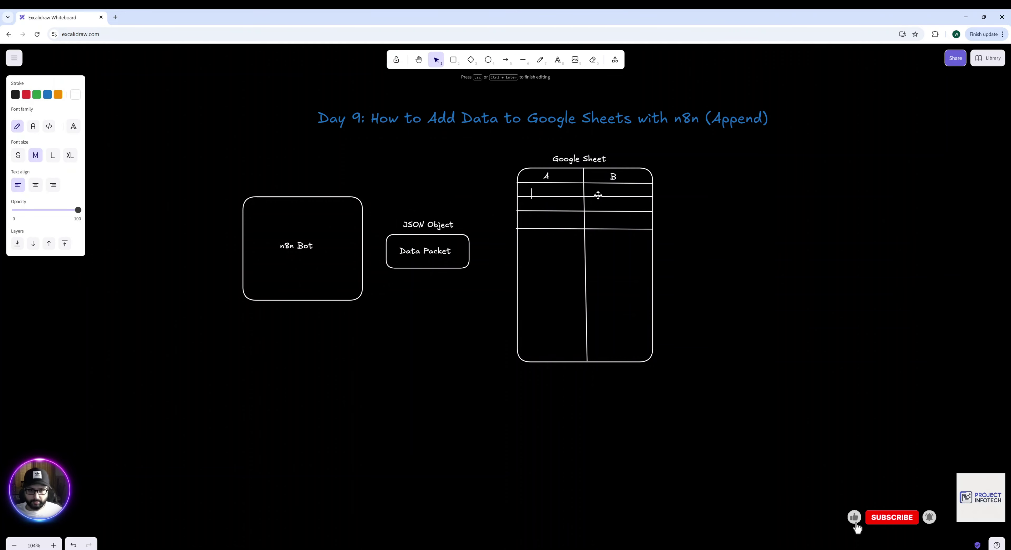
pyautogui.write('ABC')
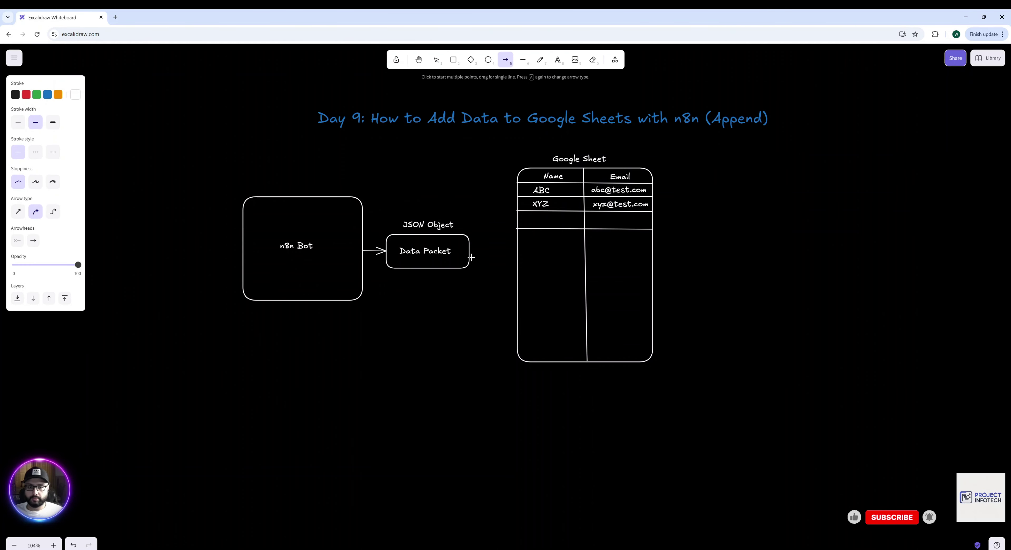
pyautogui.moveTo(471, 257); pyautogui.dragTo(519, 219)
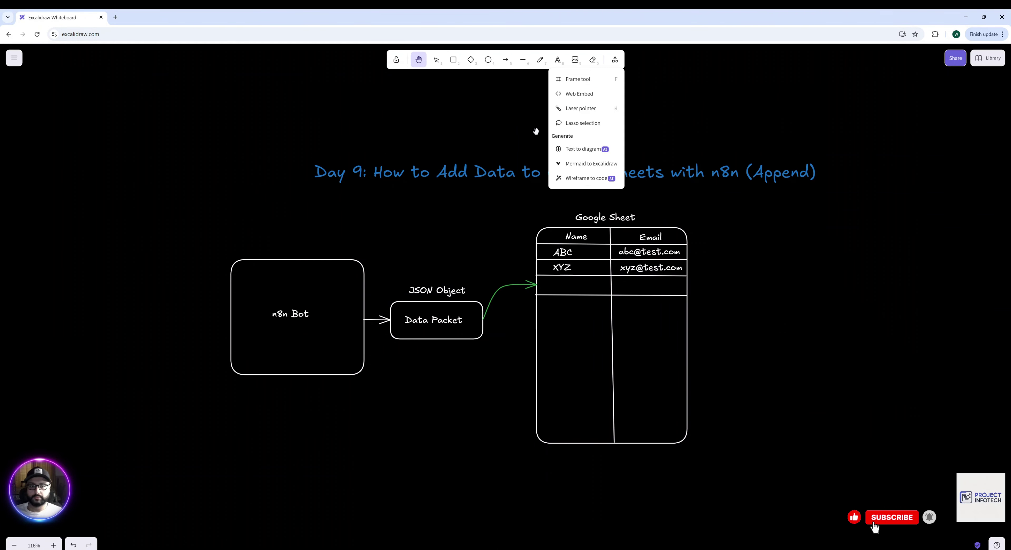
# Write a JSON snippet with name "Blinky" and an email address below the diagram.
pyautogui.press('k')
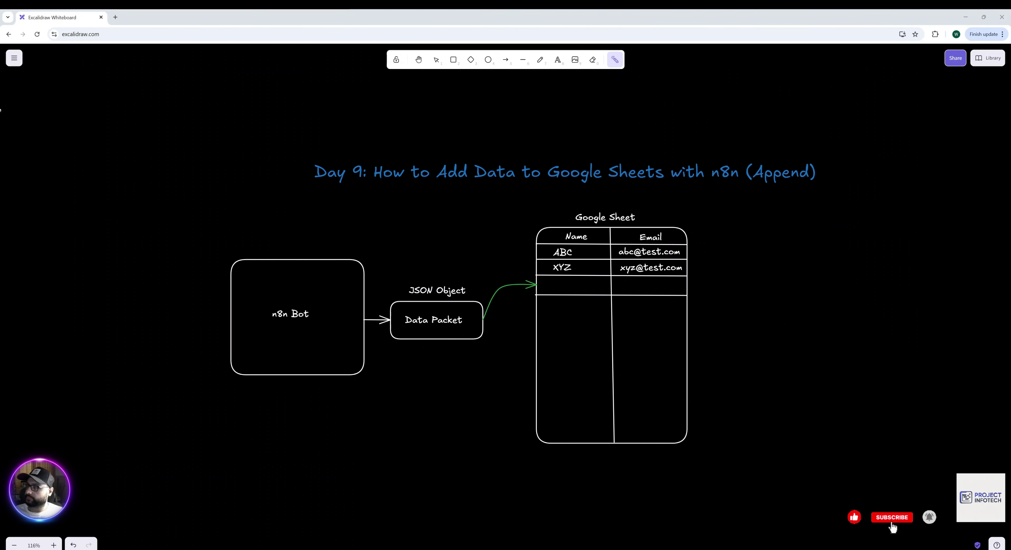
pyautogui.write('{')
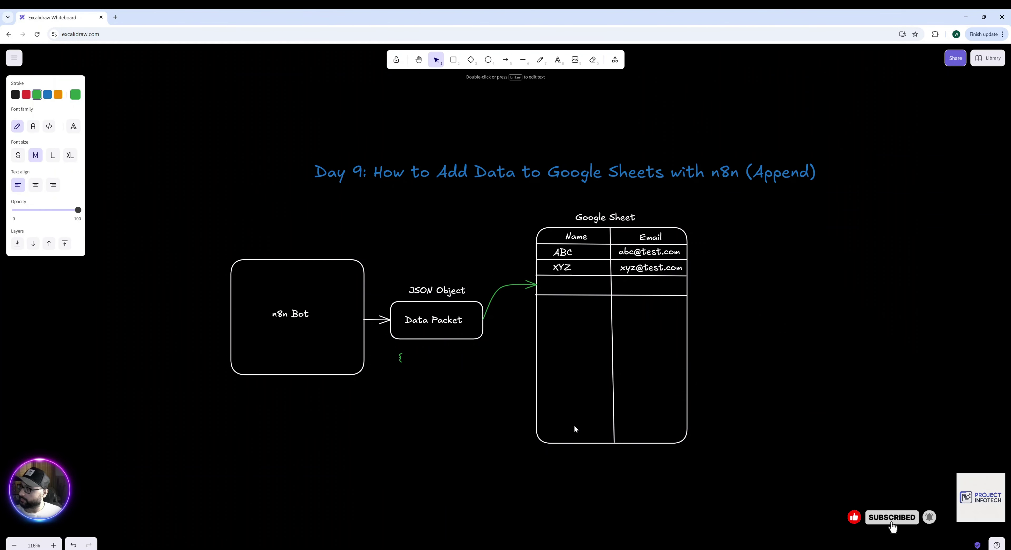
pyautogui.press('Return')
pyautogui.write('"name": "Blinky",')
pyautogui.press('Return')
pyautogui.write('"email')
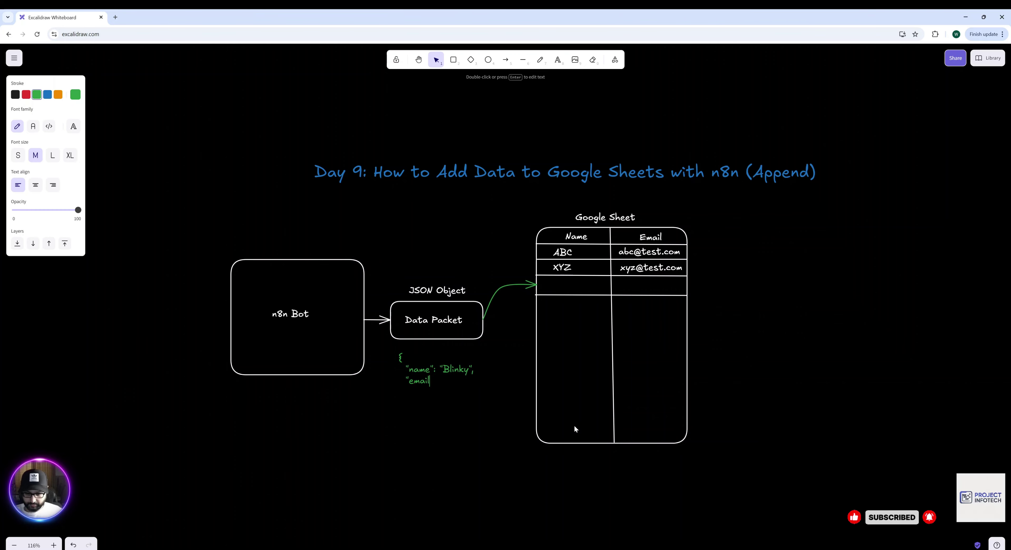
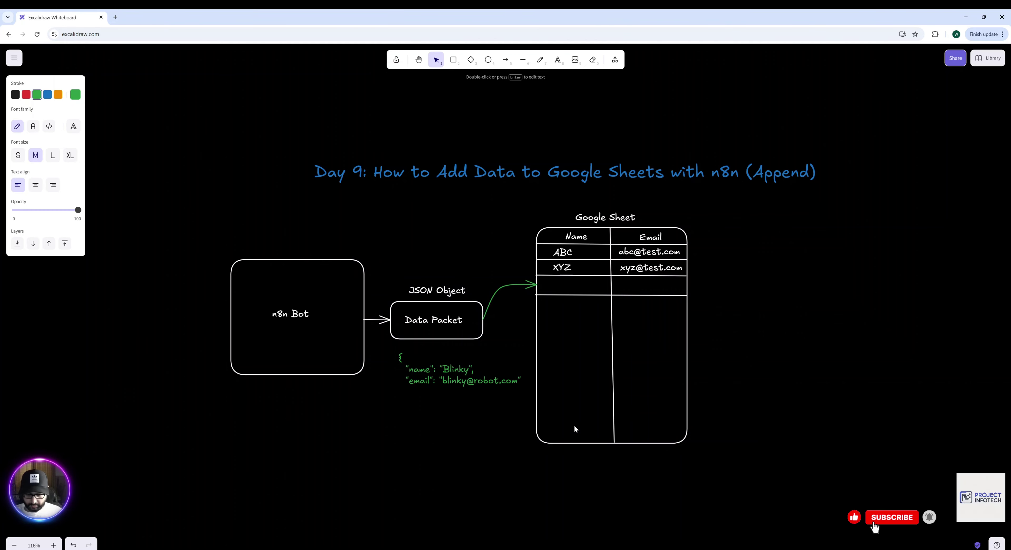
pyautogui.press('Return')
pyautogui.write('}')
pyautogui.press('Escape')
pyautogui.press('k')
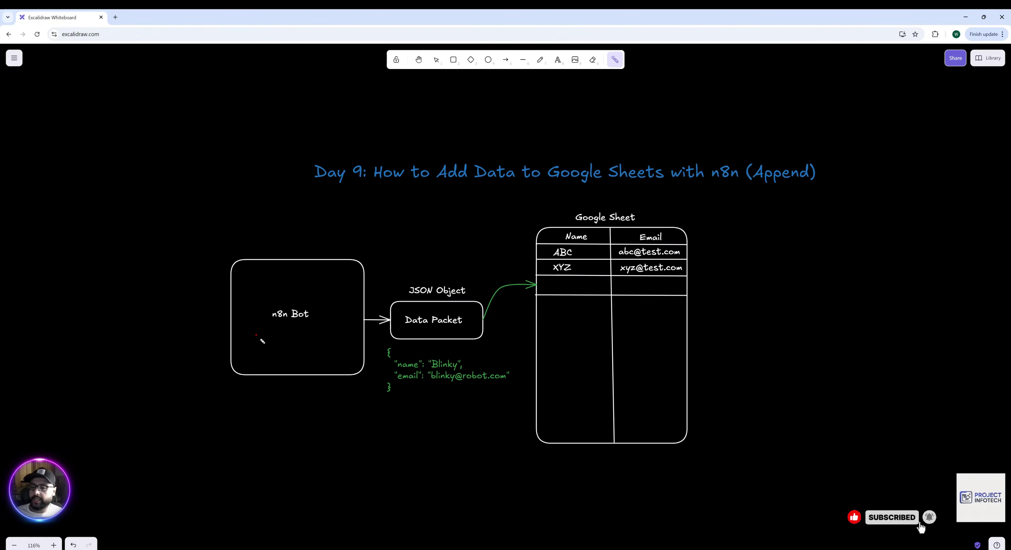
pyautogui.moveTo(257, 335); pyautogui.dragTo(358, 335)
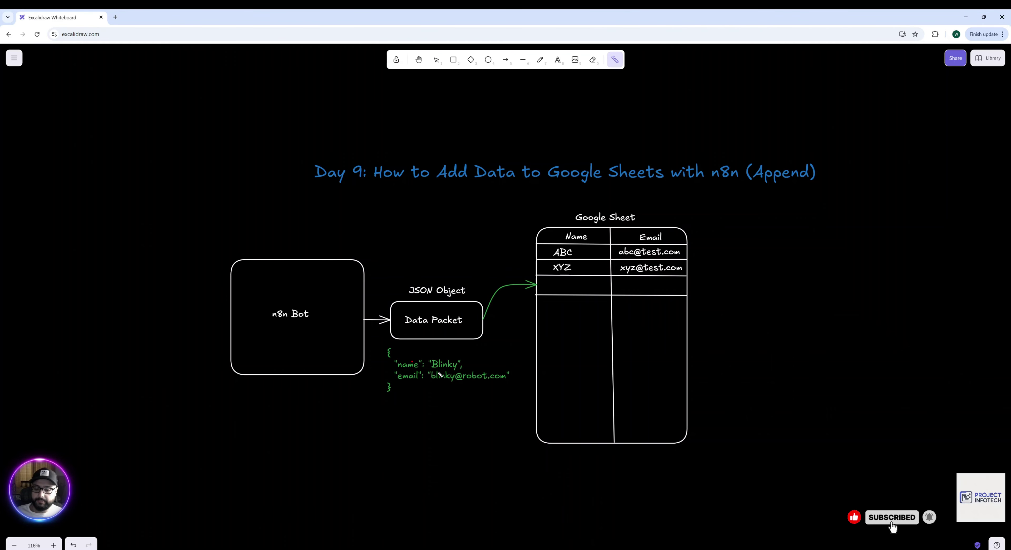
pyautogui.moveTo(431, 367); pyautogui.dragTo(473, 367)
pyautogui.moveTo(392, 381); pyautogui.dragTo(470, 378)
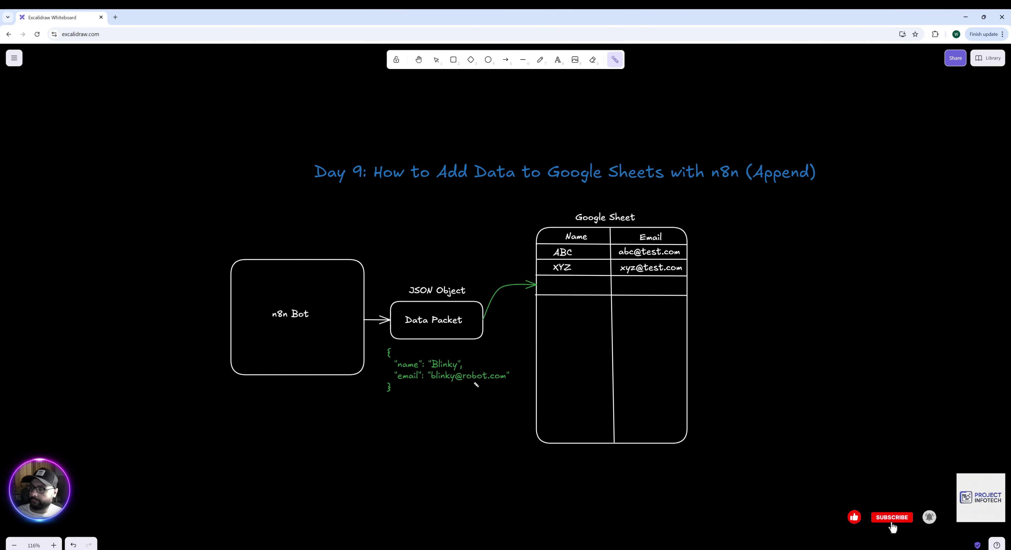
pyautogui.moveTo(601, 198)
pyautogui.mouseDown()
pyautogui.moveTo(519, 201)
pyautogui.moveTo(684, 220)
pyautogui.mouseUp()
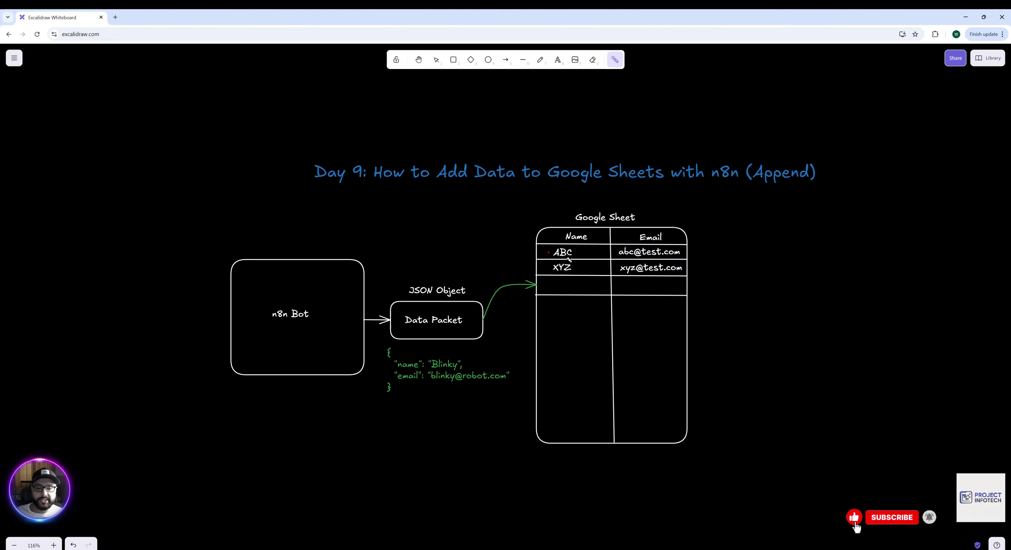
pyautogui.moveTo(550, 256); pyautogui.dragTo(581, 255)
pyautogui.moveTo(636, 273); pyautogui.dragTo(660, 272)
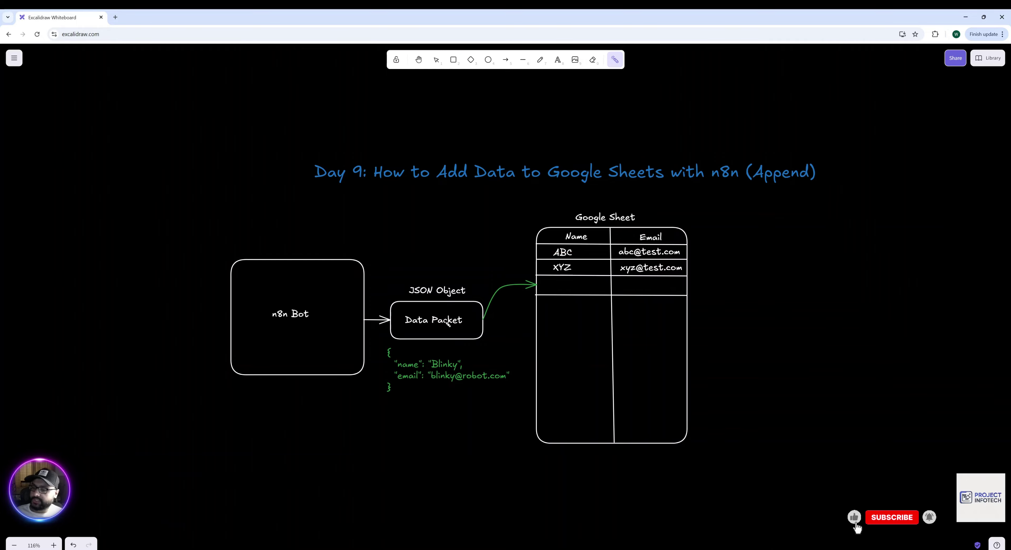
pyautogui.moveTo(485, 316); pyautogui.dragTo(526, 277)
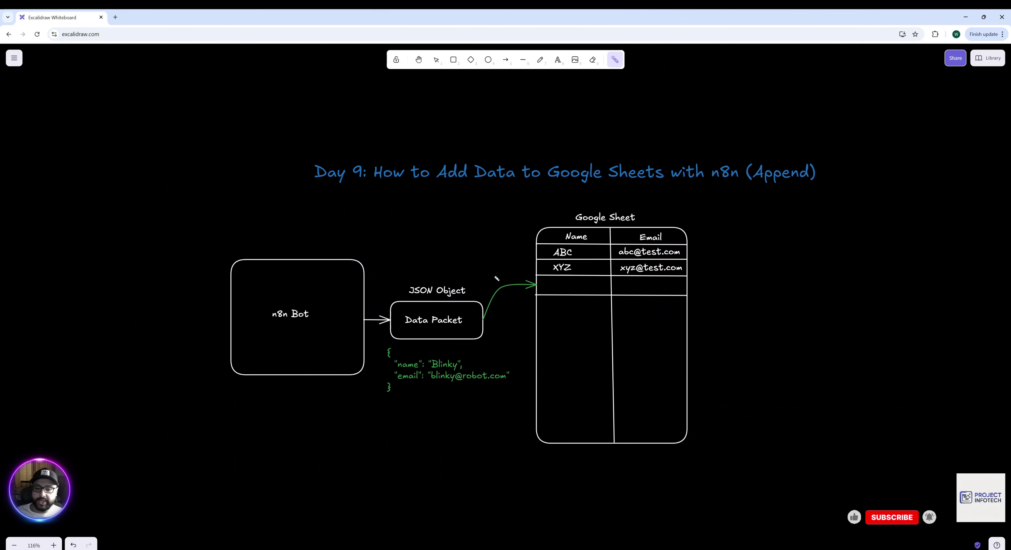
# Place the text 'Append' above the green arrow pointing into the sheet.
pyautogui.click(557, 59)
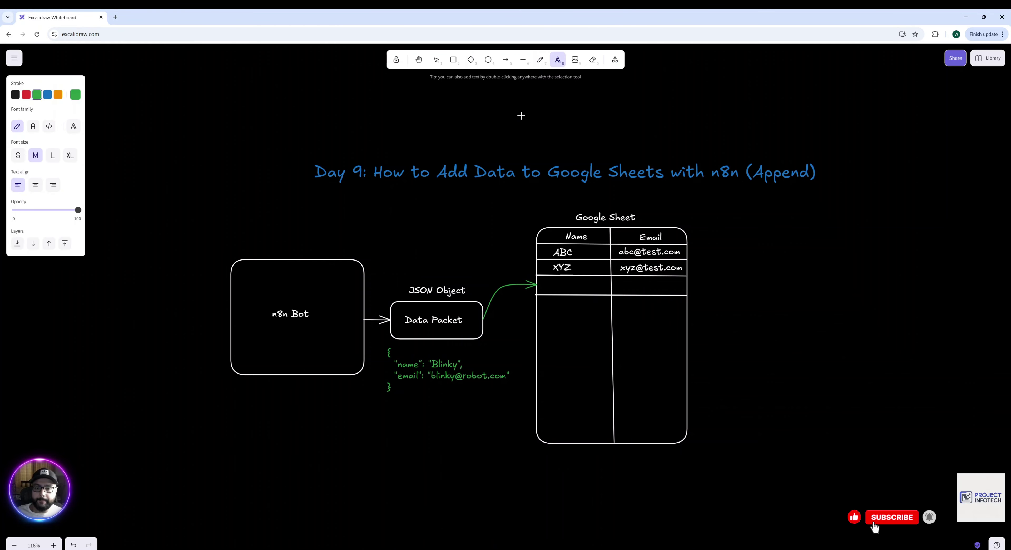
pyautogui.click(492, 273)
pyautogui.write('Append')
pyautogui.press('Escape')
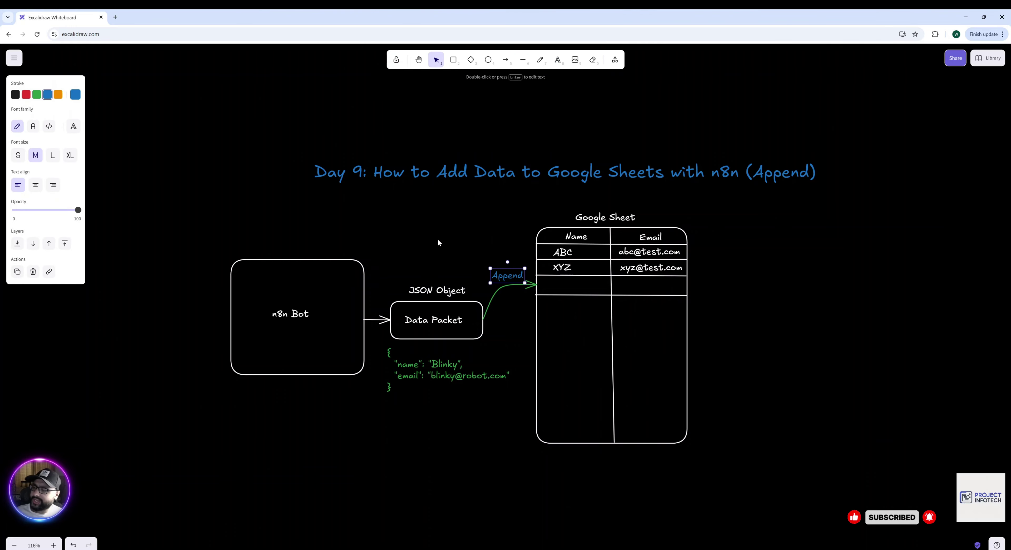
pyautogui.click(413, 146)
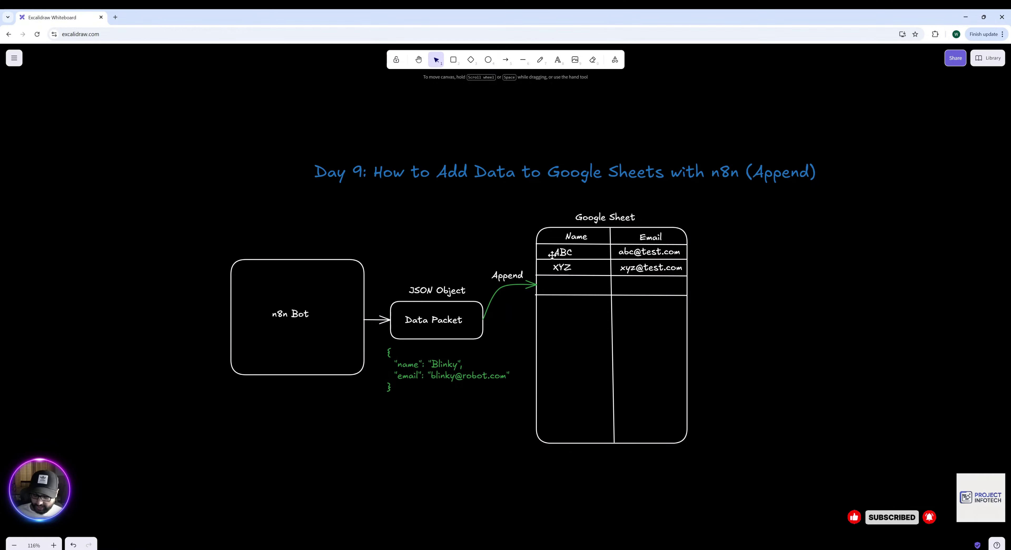
pyautogui.press('k')
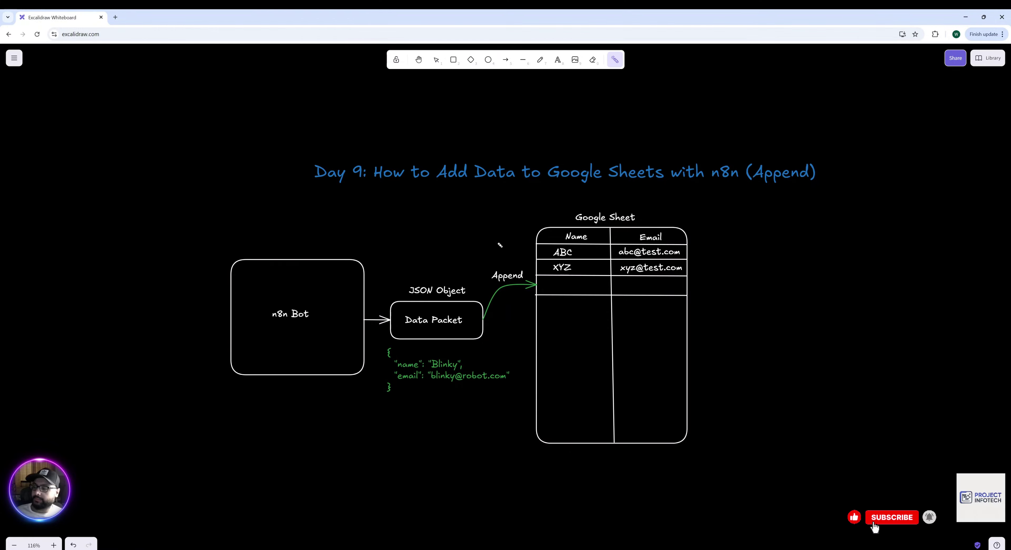
# Start the workflow with a 'Trigger manually' node, moved to the upper left.
pyautogui.moveTo(522, 287); pyautogui.dragTo(548, 293)
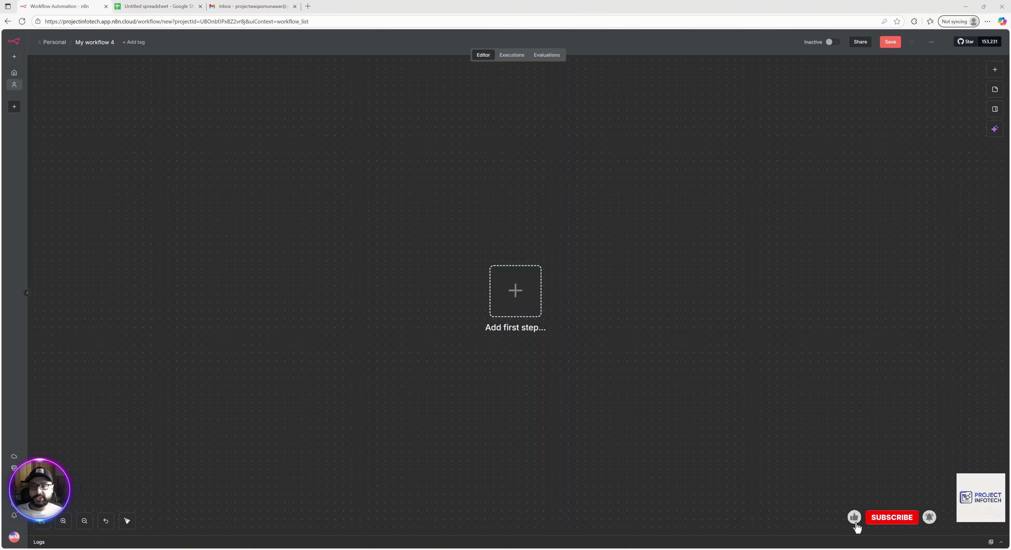
pyautogui.click(516, 290)
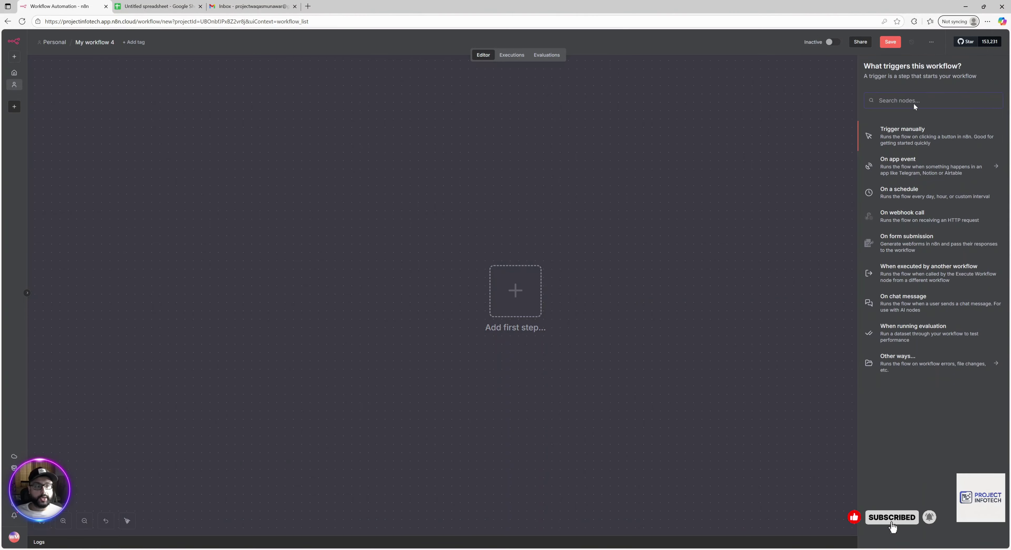
pyautogui.click(904, 135)
pyautogui.moveTo(502, 276); pyautogui.dragTo(271, 244)
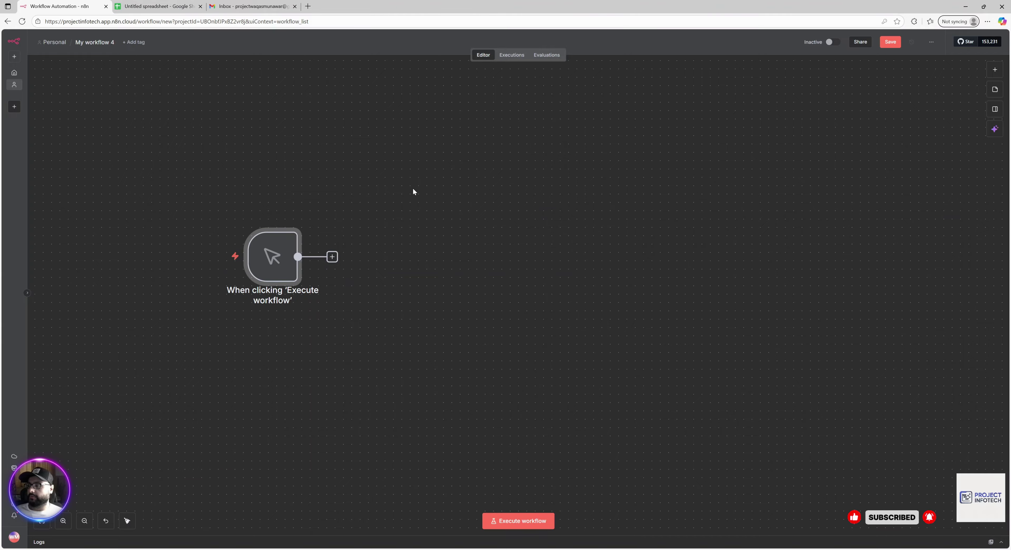
# Add an Edit Fields node after the trigger by searching 'set'.
pyautogui.click(995, 70)
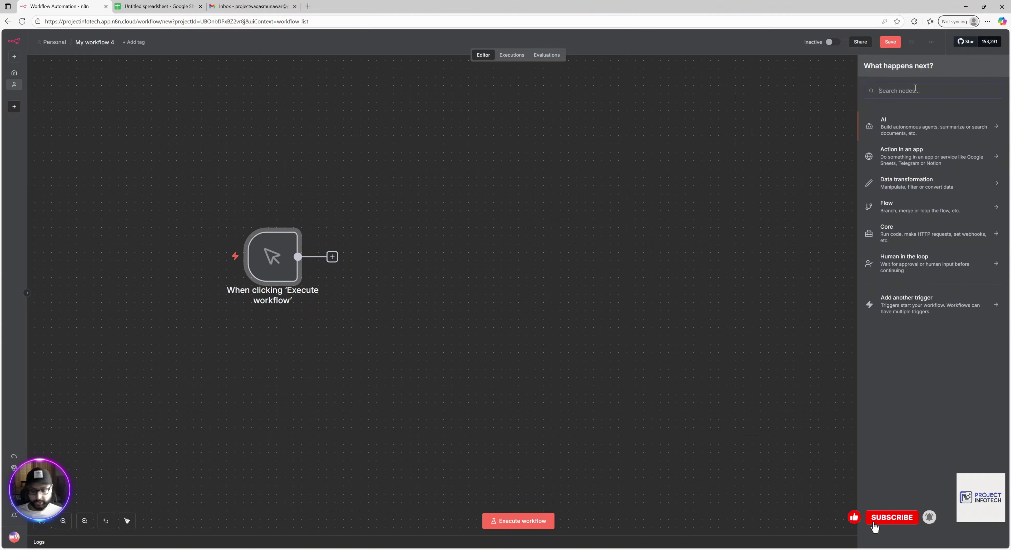
pyautogui.write('set')
pyautogui.press('Return')
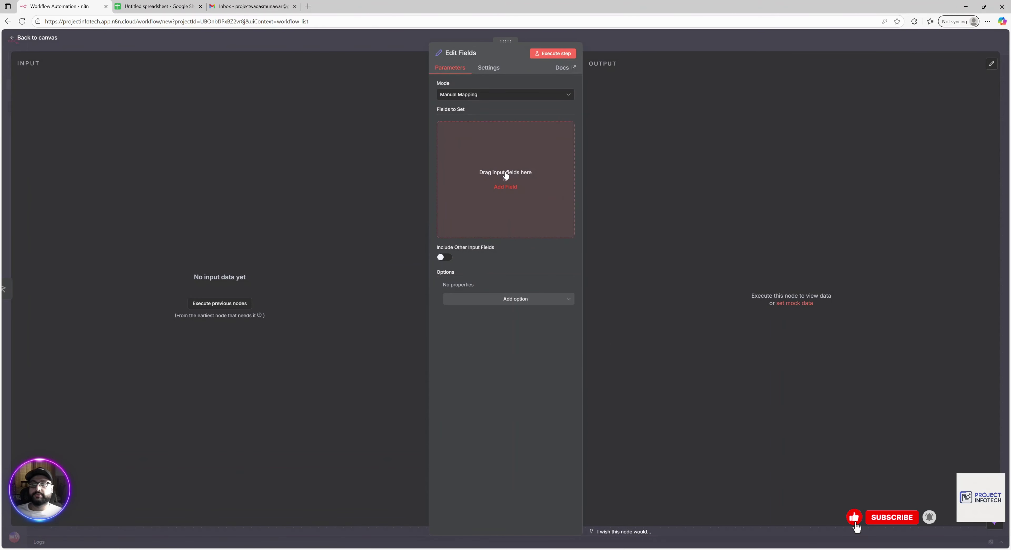
# Add a string field 'name' with the value Blinky.
pyautogui.click(509, 187)
pyautogui.click(470, 126)
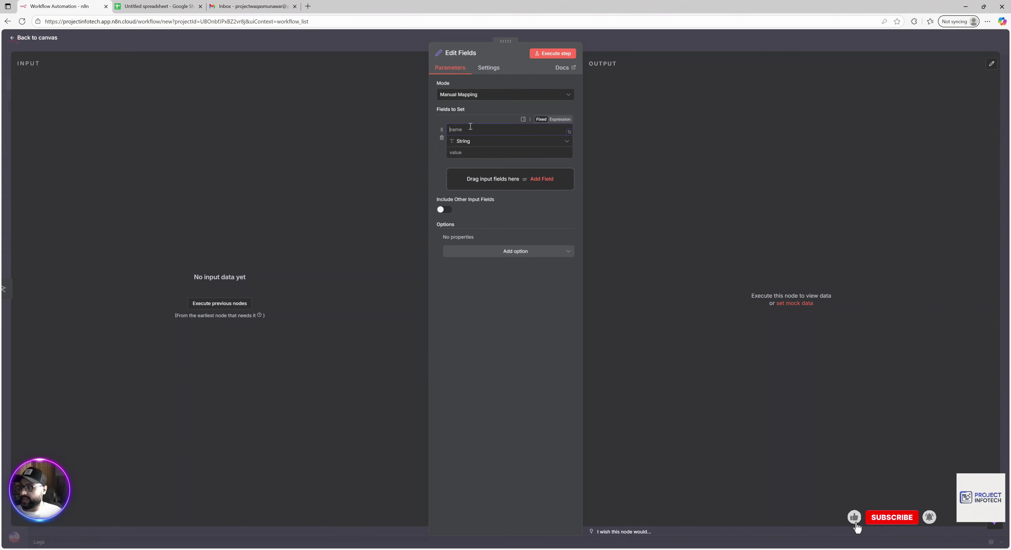
pyautogui.write('name')
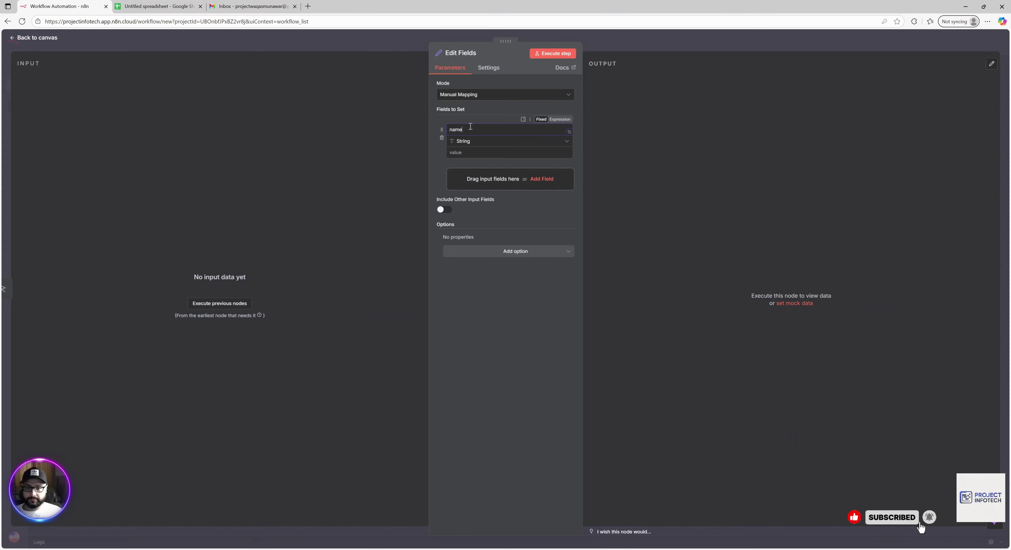
pyautogui.press('Tab')
pyautogui.press('Tab')
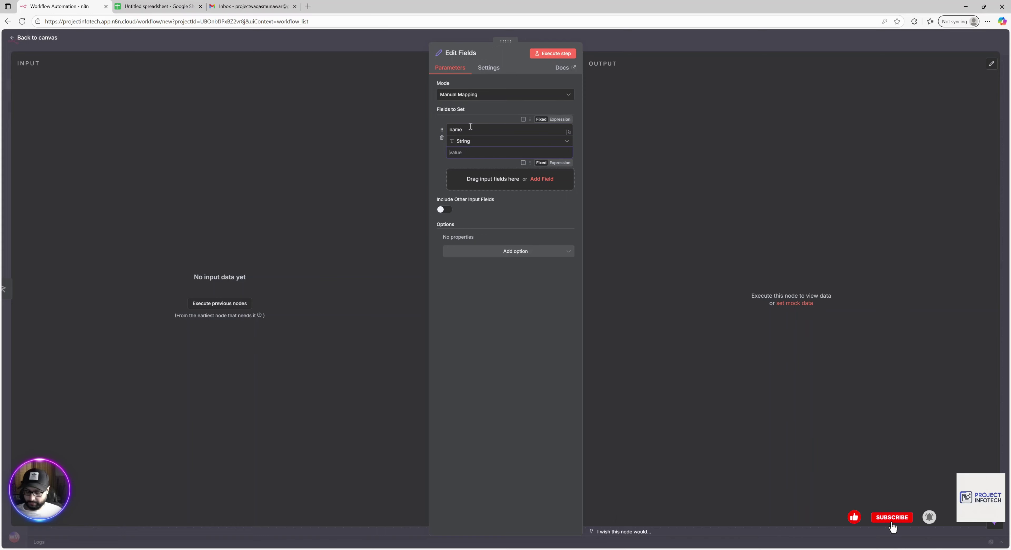
pyautogui.write('Blinky')
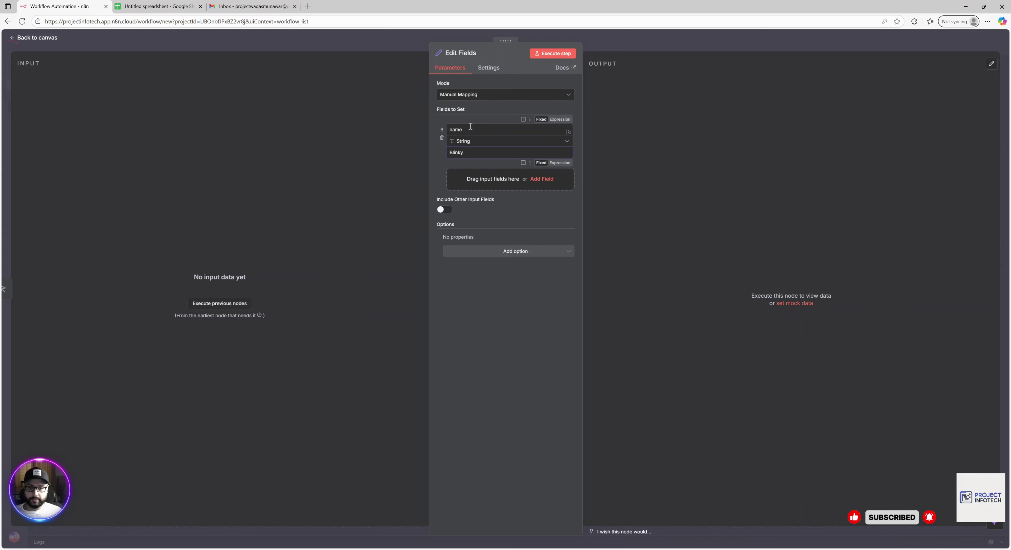
# Add a second field 'email' with the bot's email address and save the workflow.
pyautogui.click(543, 178)
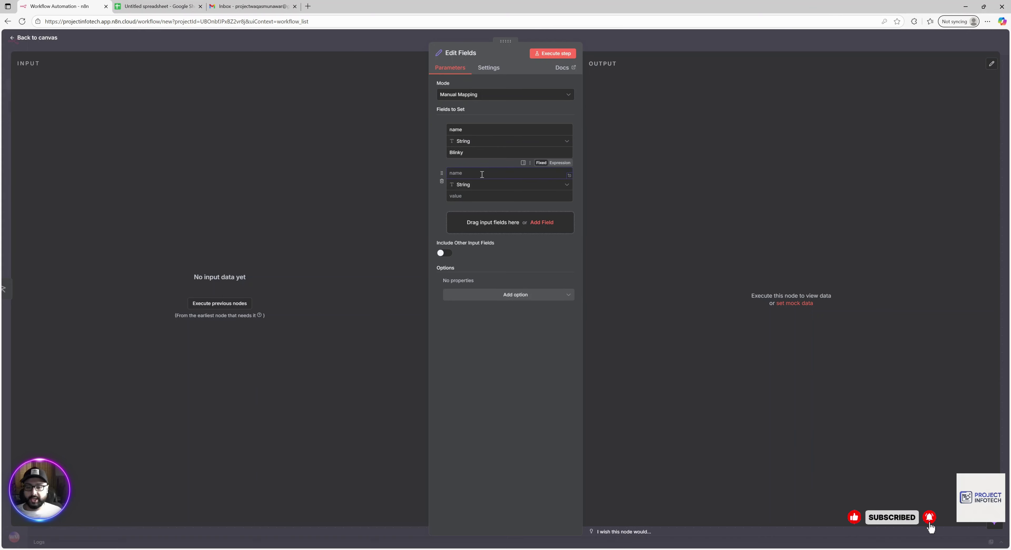
pyautogui.write('email')
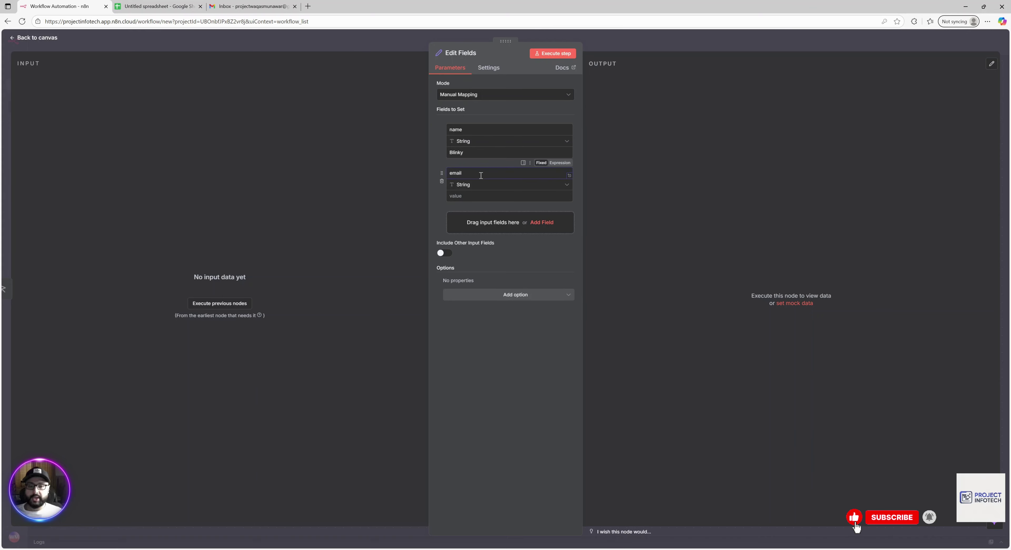
pyautogui.click(466, 197)
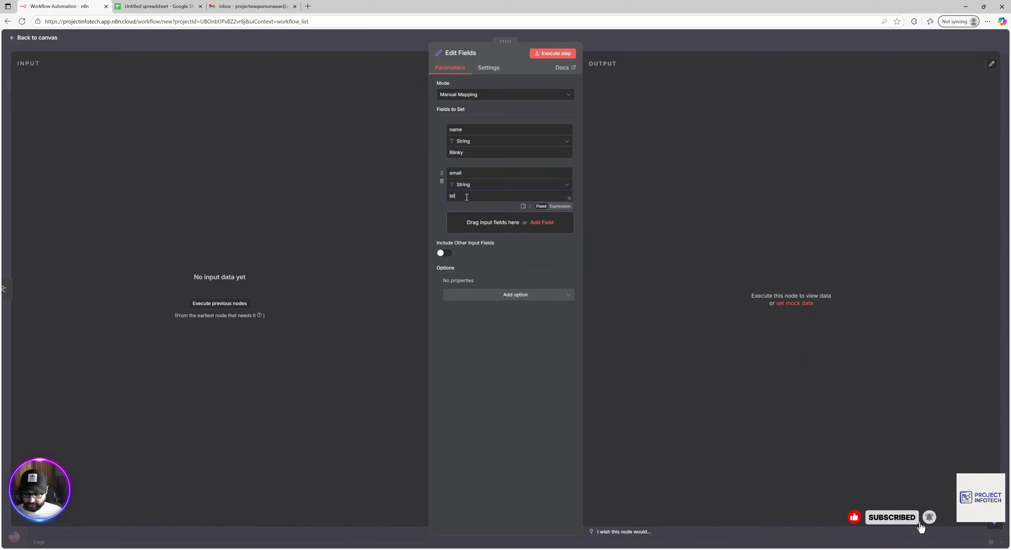
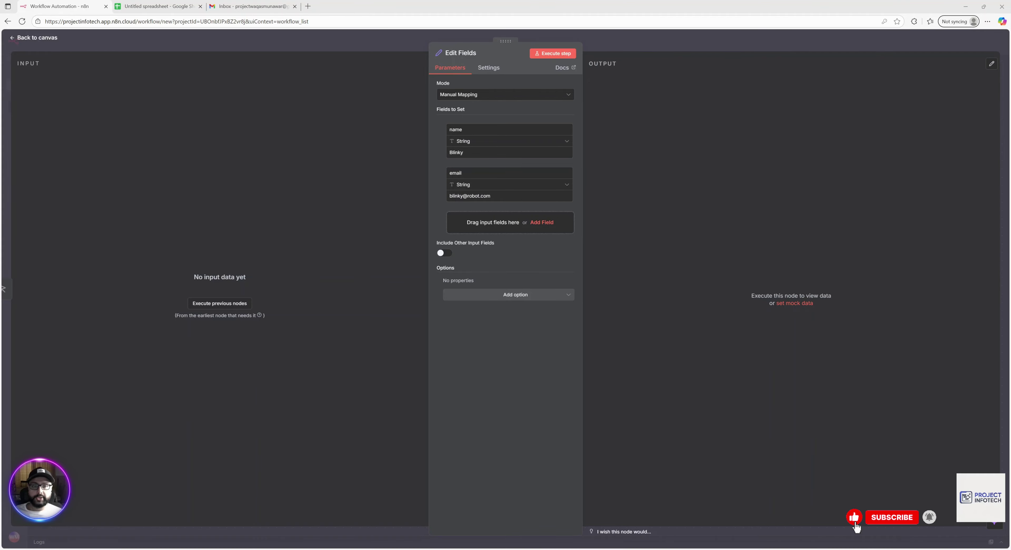
pyautogui.click(553, 53)
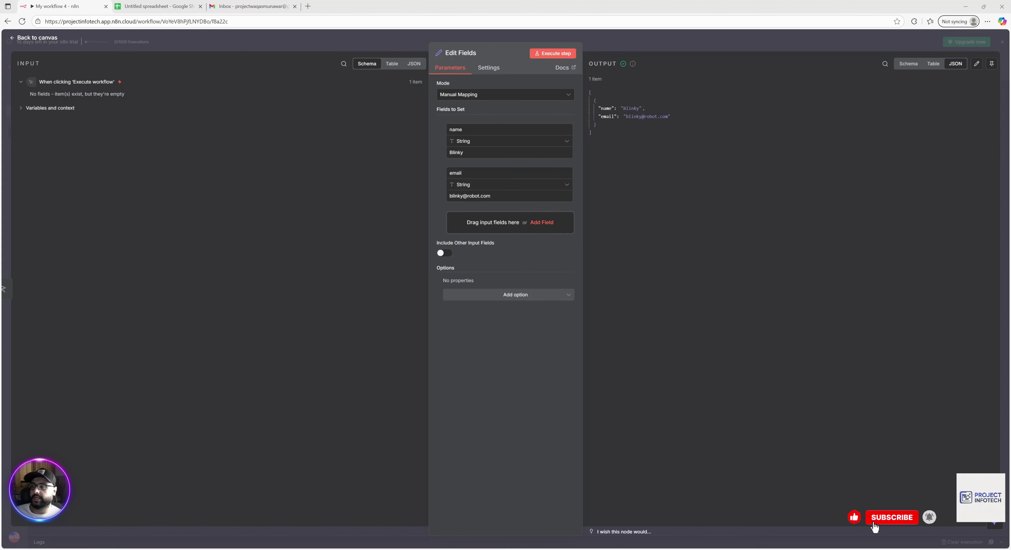
# Back on the canvas, add a Google Sheets 'Append row in sheet' node after Edit Fields.
pyautogui.click(50, 39)
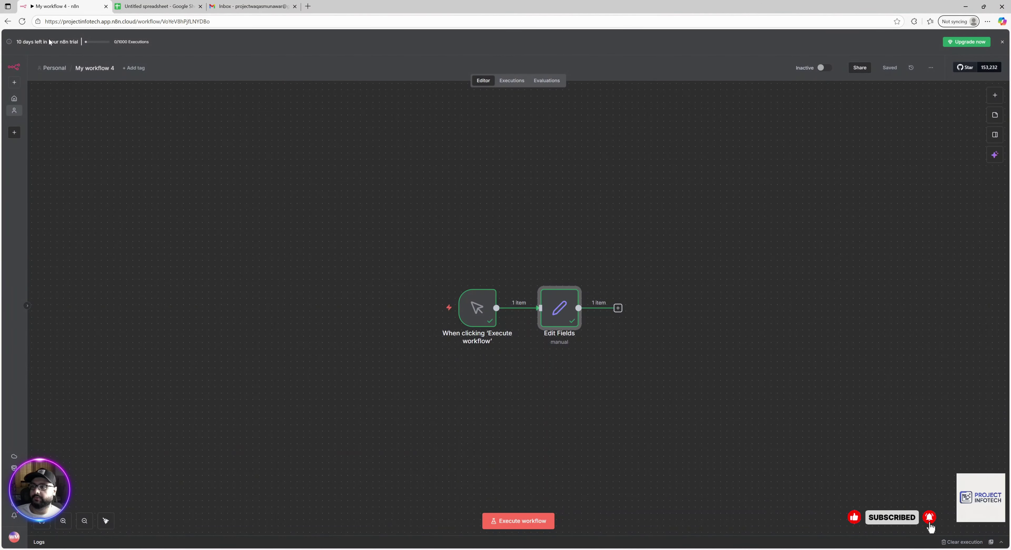
pyautogui.click(618, 308)
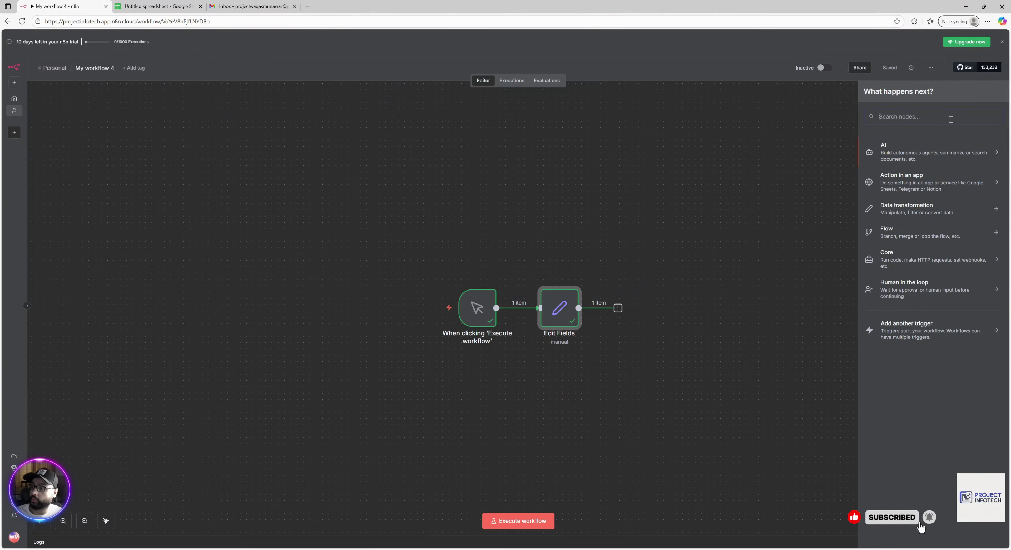
pyautogui.write('goog')
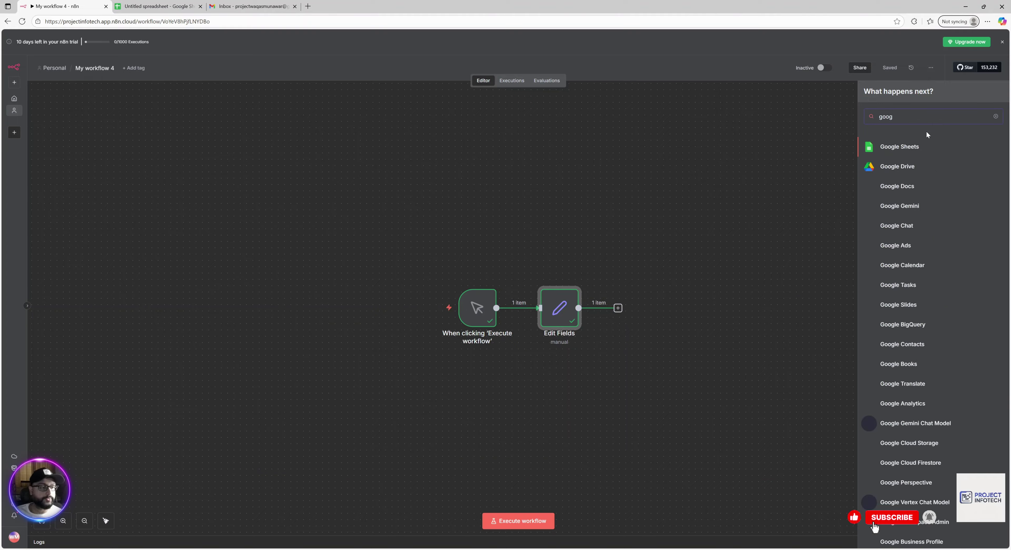
pyautogui.click(912, 146)
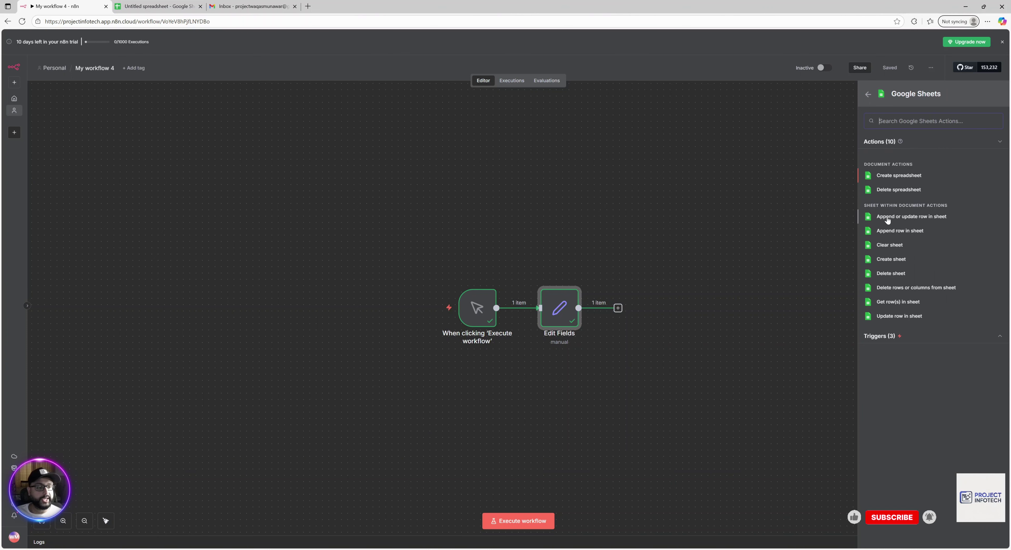
pyautogui.click(899, 231)
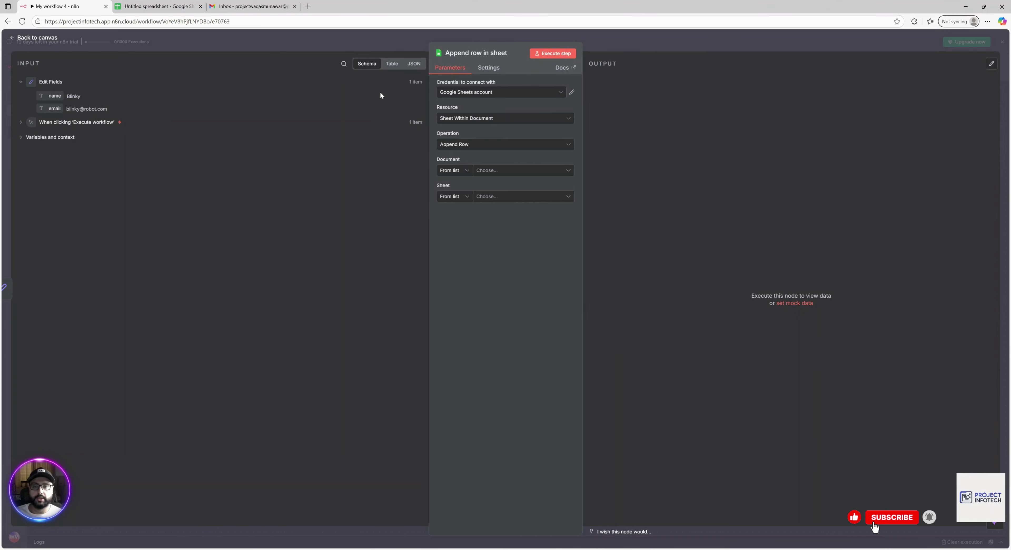
# Use the Google Sheets account credential, set Document to 'By ID', and switch to the Untitled spreadsheet.
pyautogui.click(565, 94)
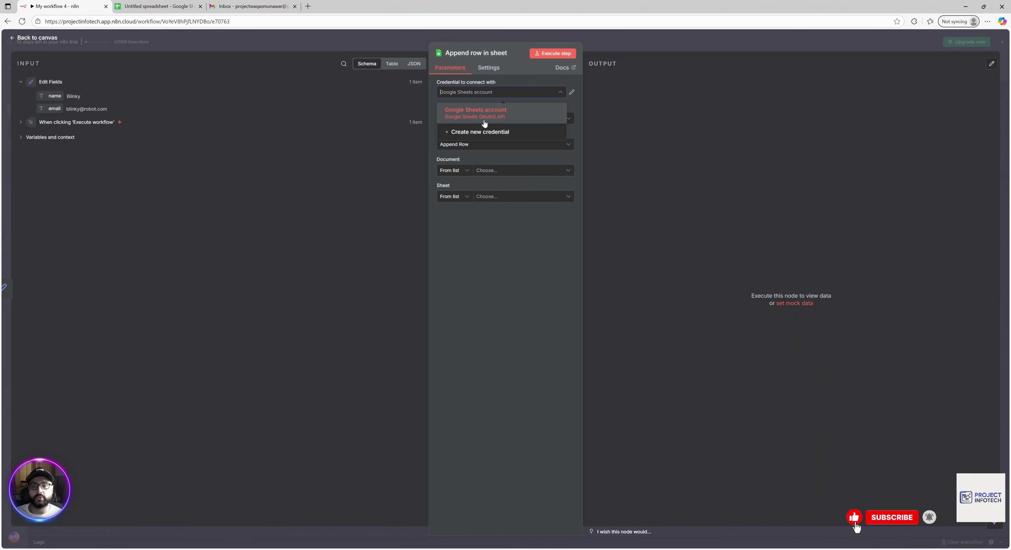
pyautogui.click(516, 119)
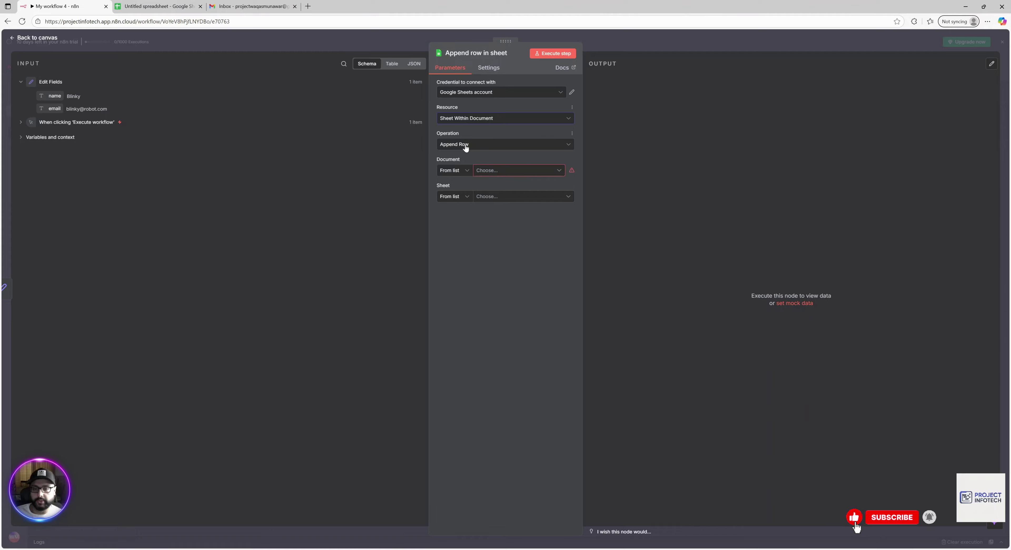
pyautogui.click(467, 172)
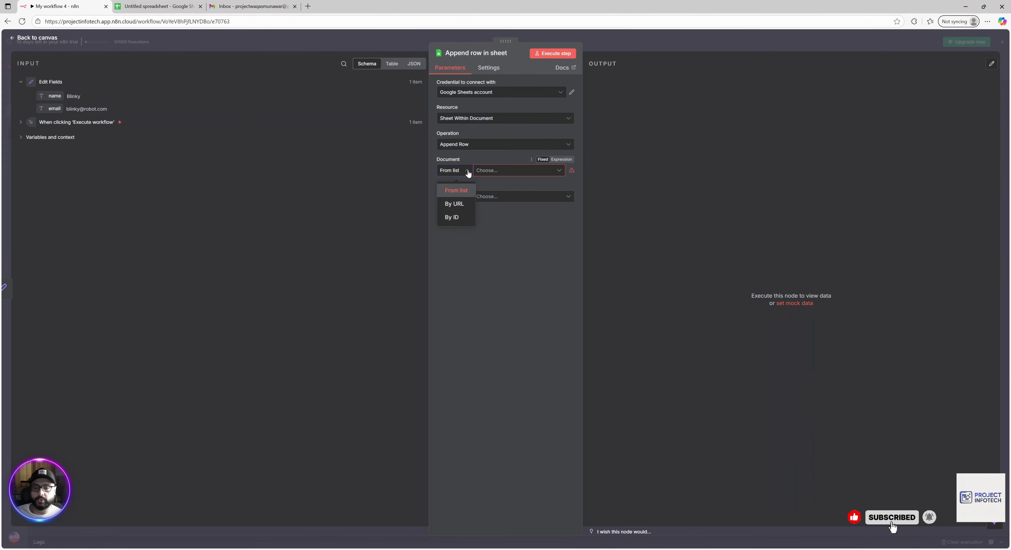
pyautogui.click(452, 218)
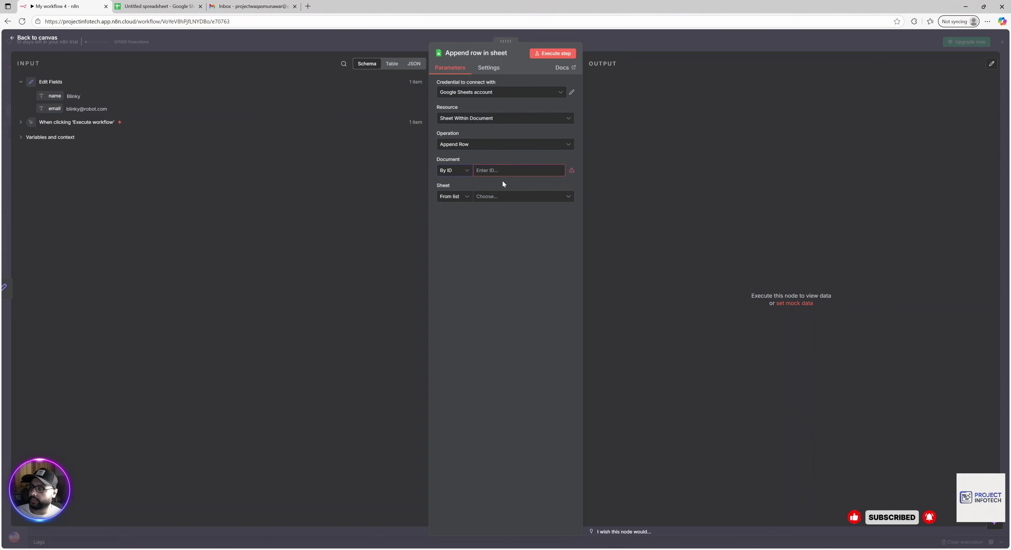
pyautogui.click(170, 3)
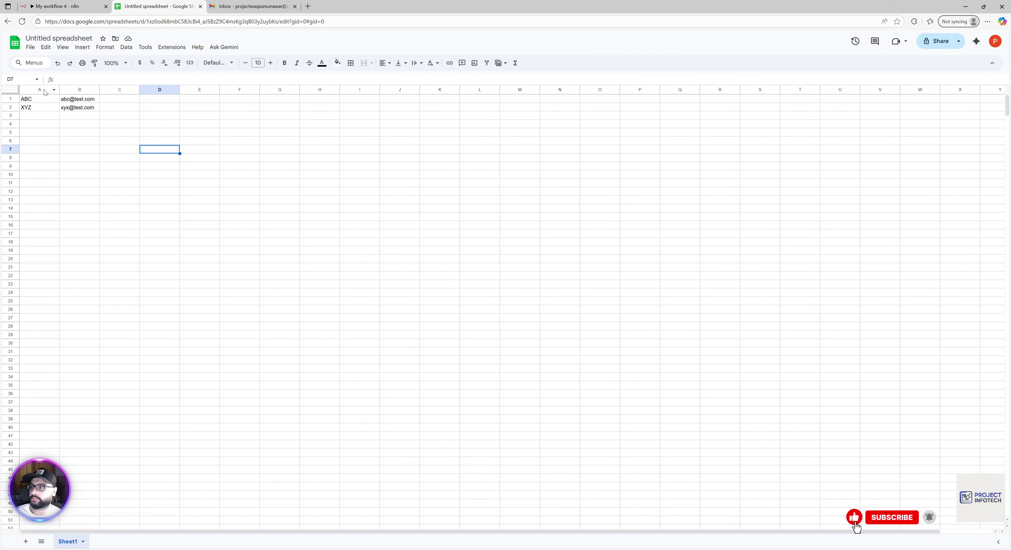
# Copy the spreadsheet ID from the address bar URL and go back to n8n.
pyautogui.press('Left')
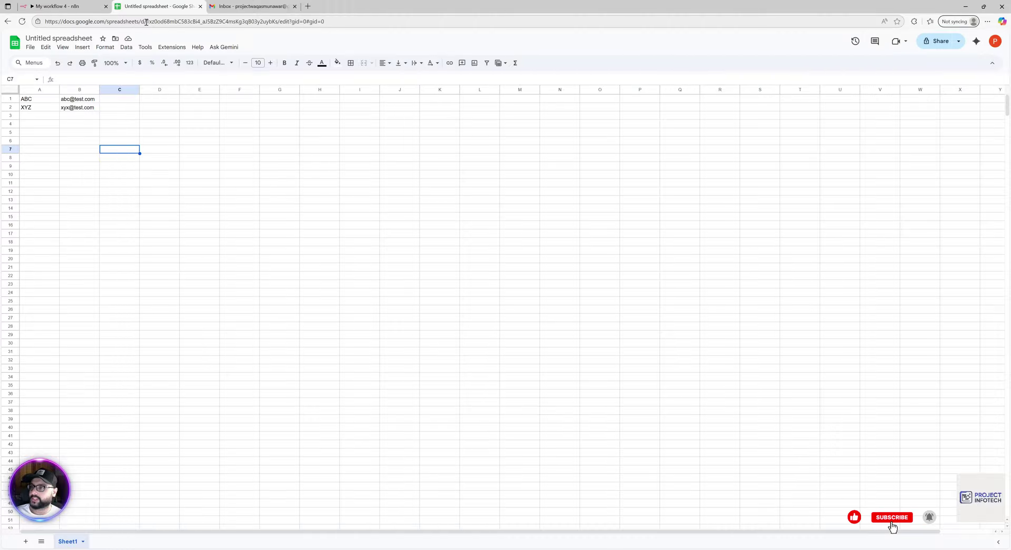
pyautogui.moveTo(147, 22); pyautogui.dragTo(279, 25)
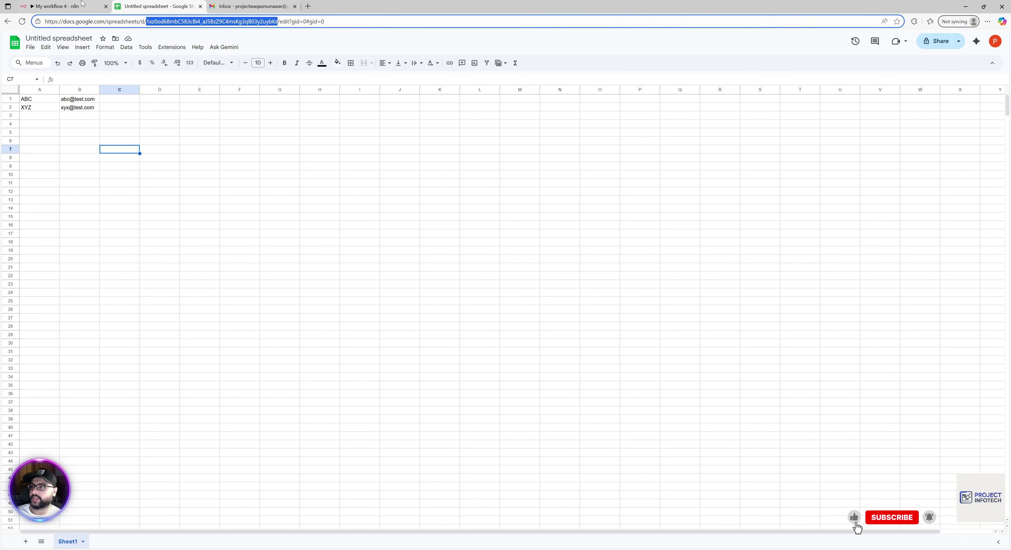
pyautogui.click(59, 7)
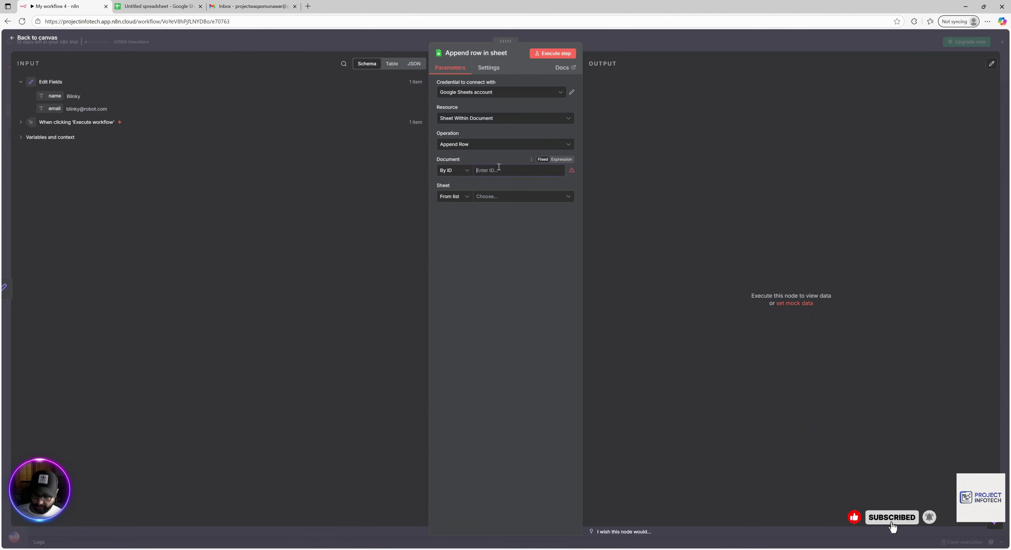
# Paste the spreadsheet ID into the Document field and choose Sheet1 as the sheet.
pyautogui.hotkey('ctrl', 'v')
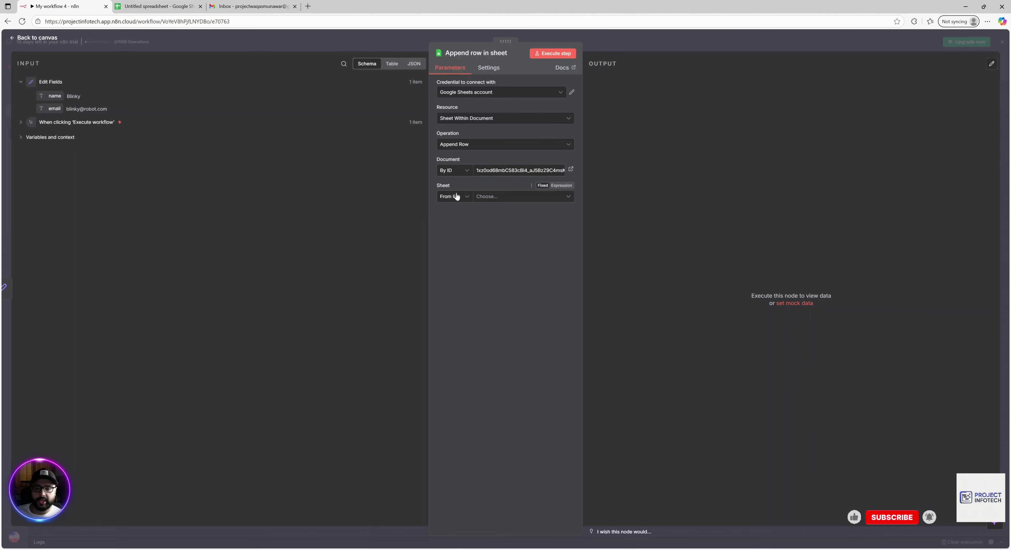
pyautogui.click(465, 196)
pyautogui.click(507, 197)
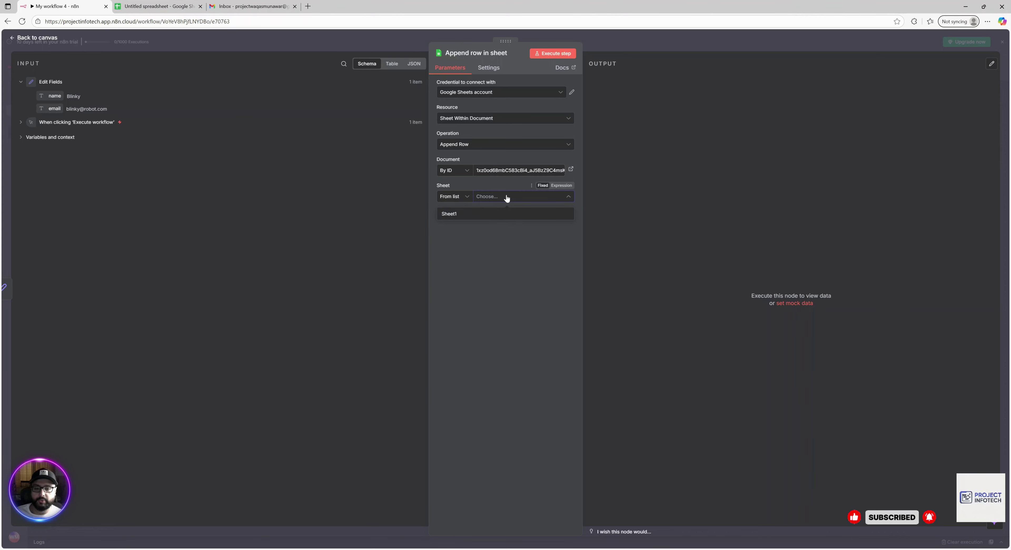
pyautogui.click(446, 216)
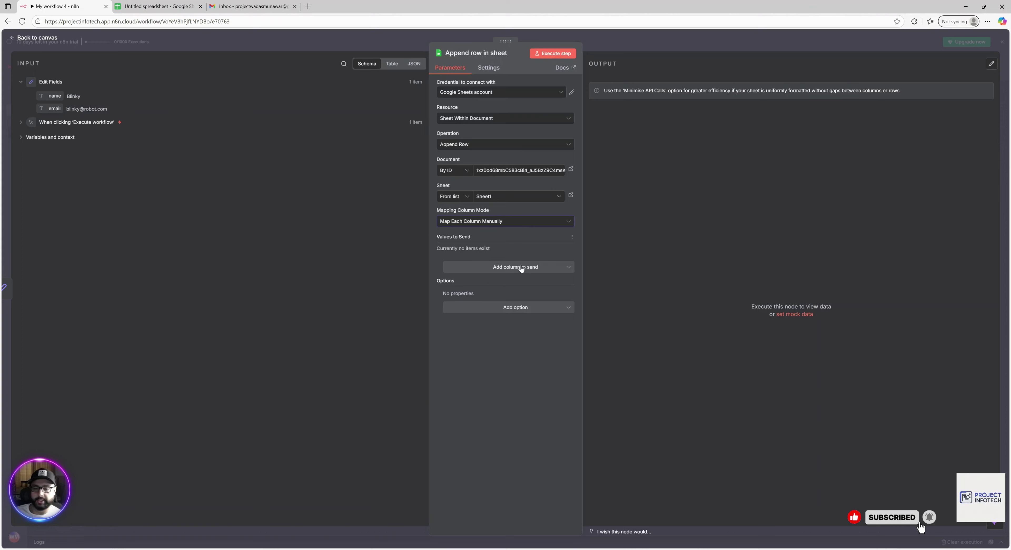
# Add the ABC column and the email column to the append node's columns to send.
pyautogui.click(502, 267)
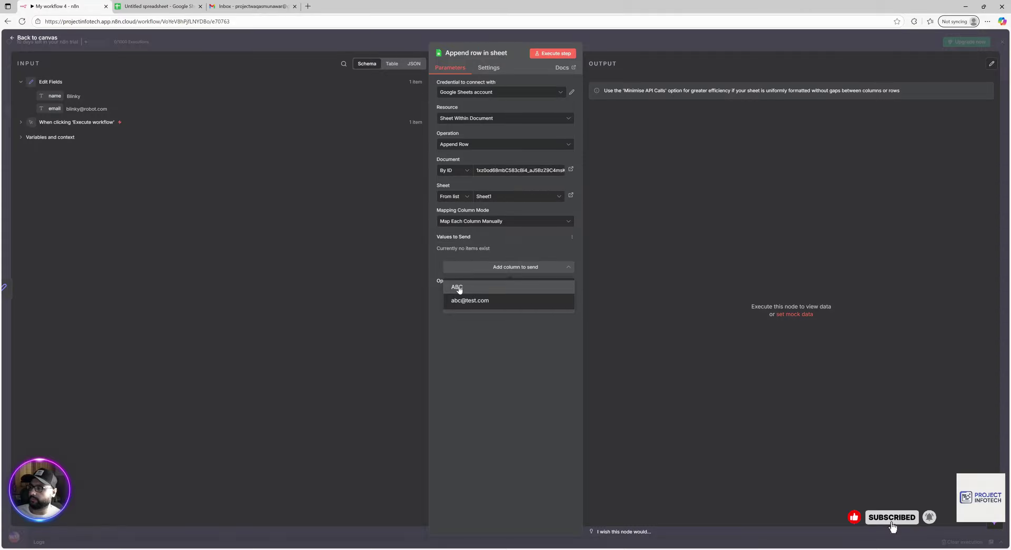
pyautogui.click(458, 286)
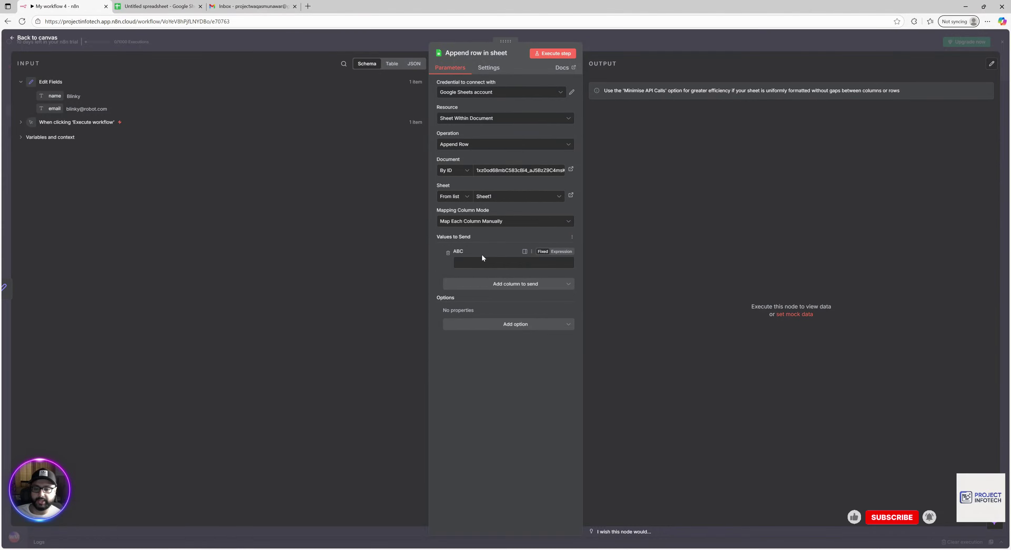
pyautogui.click(518, 286)
pyautogui.click(468, 305)
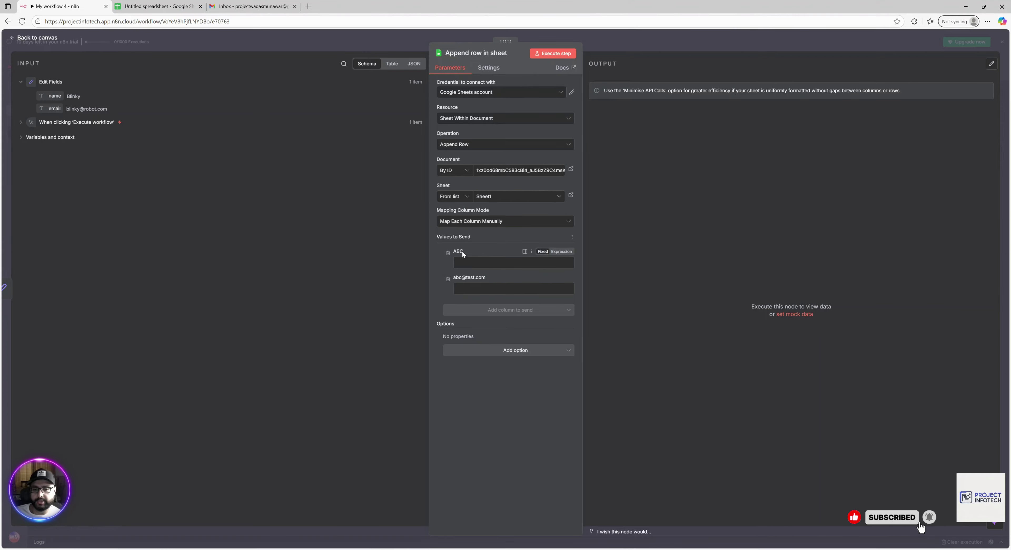
pyautogui.moveTo(463, 251); pyautogui.dragTo(457, 253)
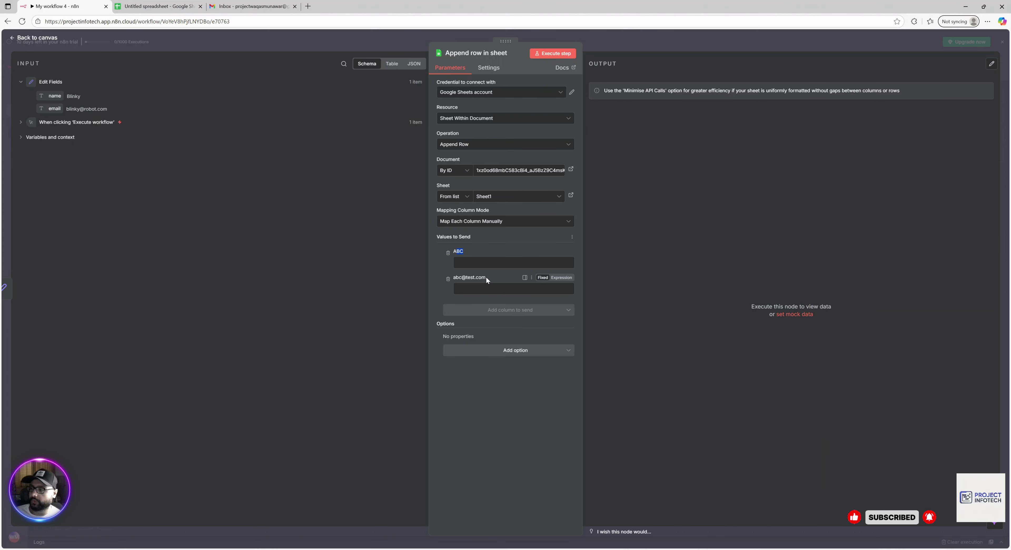
pyautogui.click(474, 262)
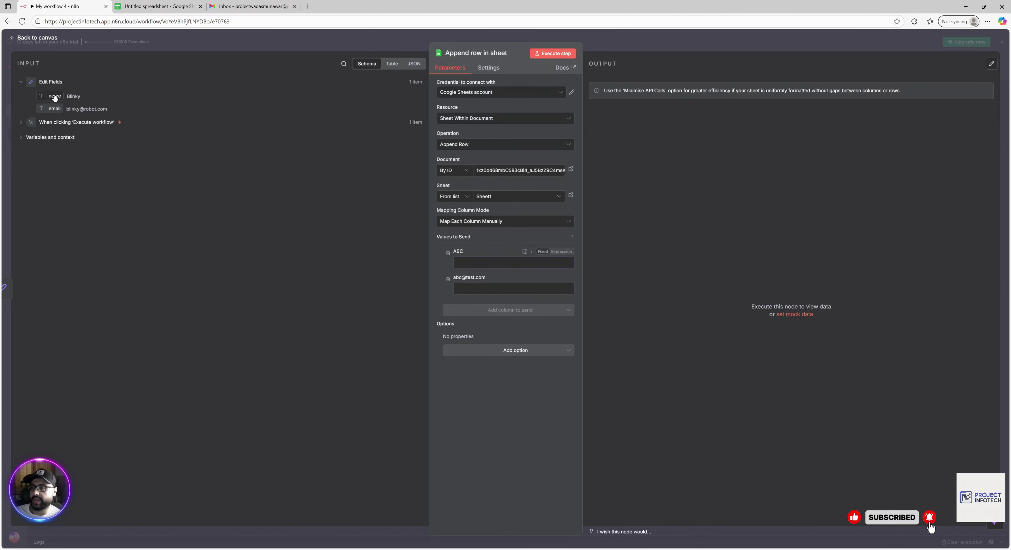
# Map ABC to {{ $json.name }} and the email column to {{ $json.email }} from the input fields.
pyautogui.moveTo(54, 96); pyautogui.dragTo(468, 267)
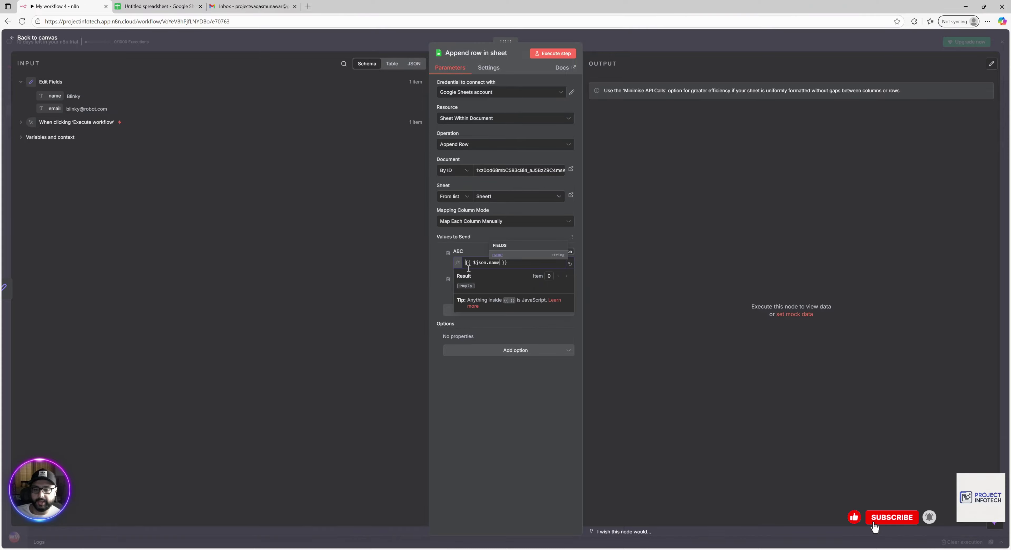
pyautogui.click(393, 257)
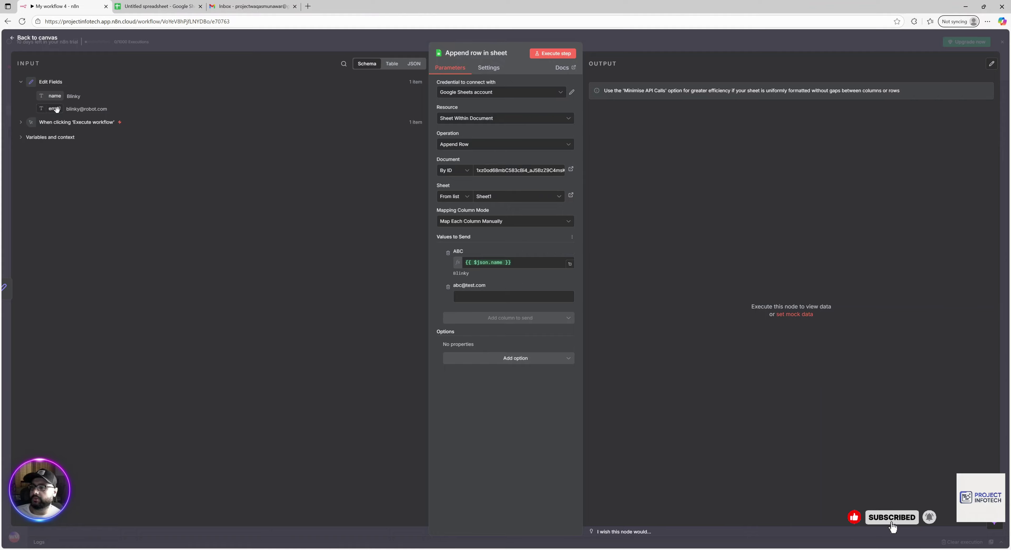
pyautogui.moveTo(56, 109); pyautogui.dragTo(470, 298)
pyautogui.click(507, 434)
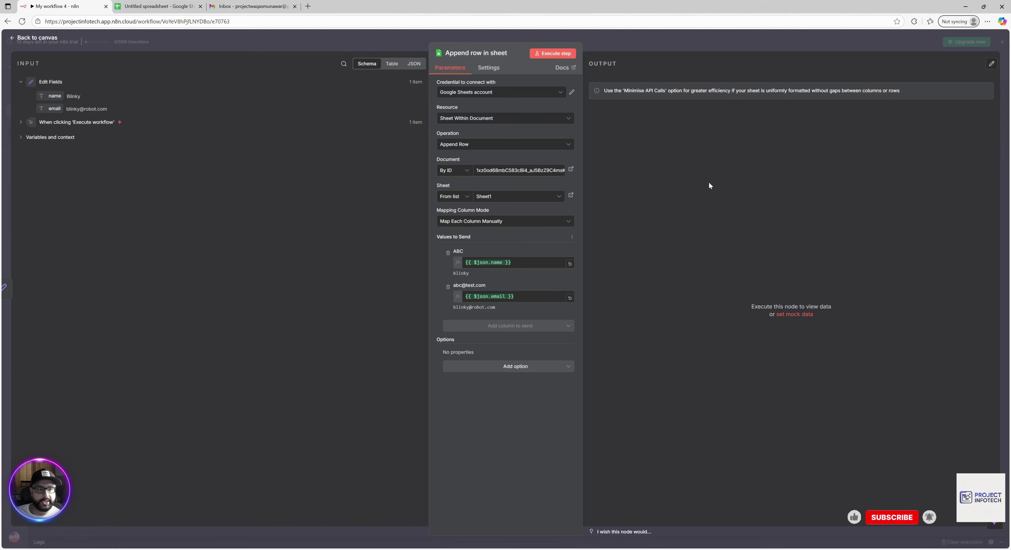
# Execute the Append row in sheet node, then check the Untitled spreadsheet for the new row.
pyautogui.click(549, 57)
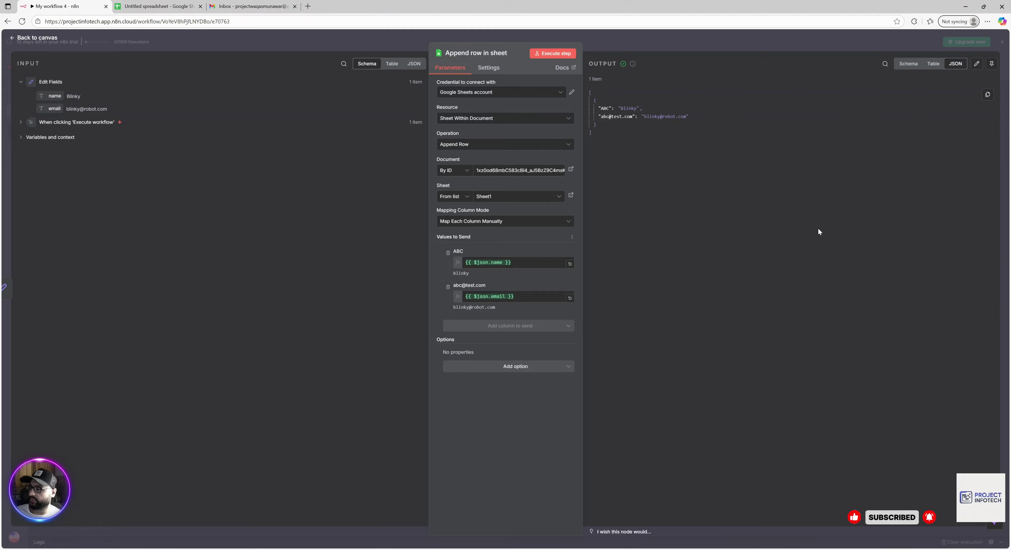
pyautogui.click(162, 8)
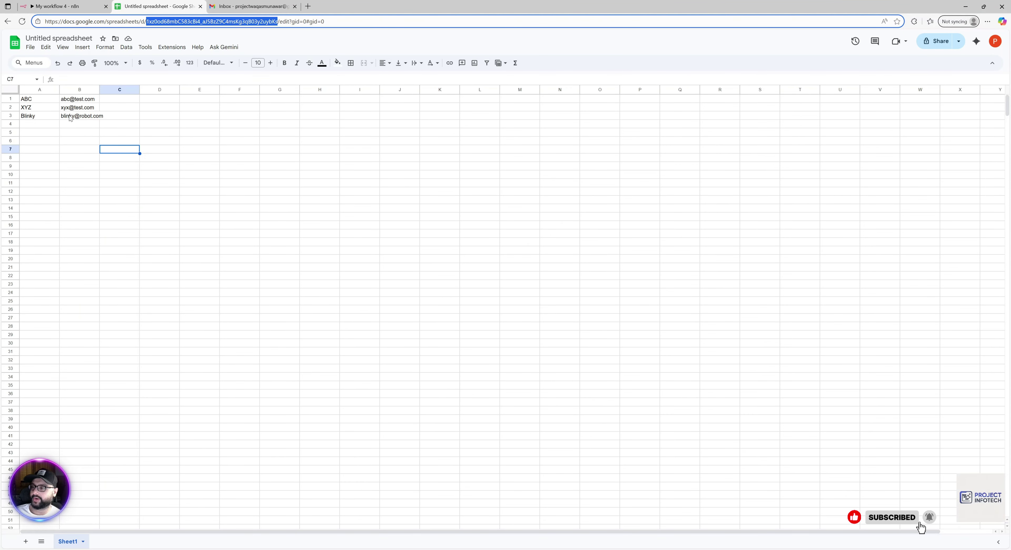
# Check that cells A3 and B3 hold the appended contact's name and email.
pyautogui.click(45, 118)
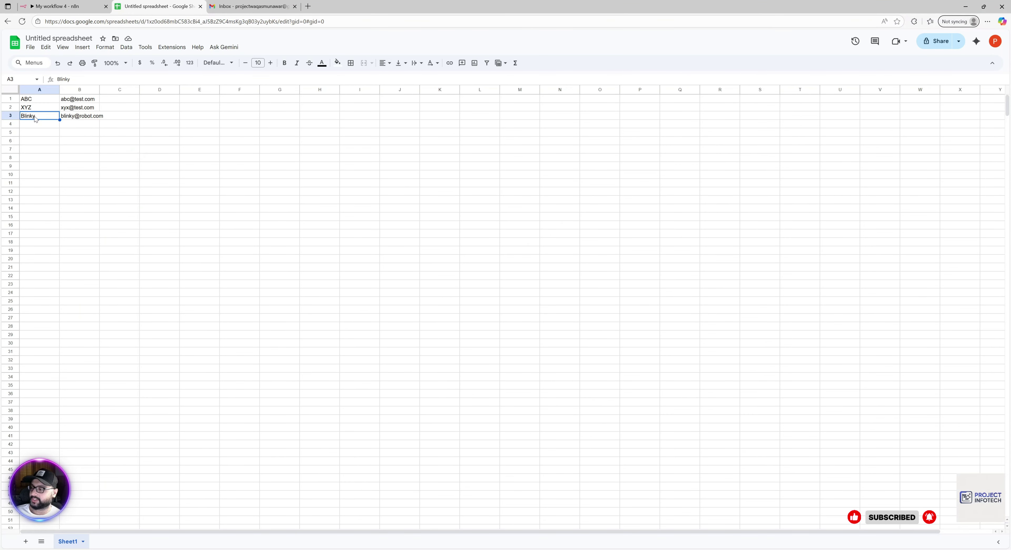
pyautogui.click(68, 117)
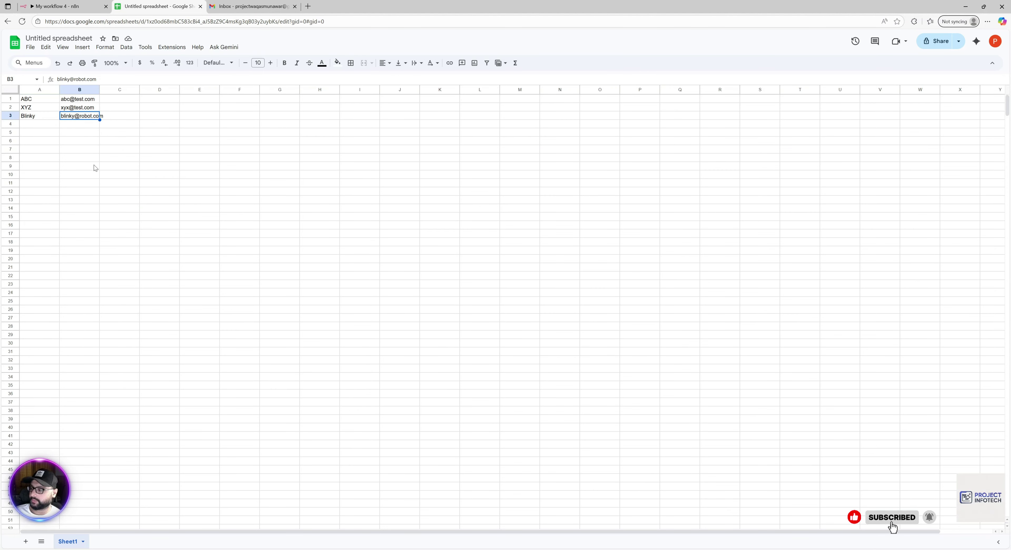